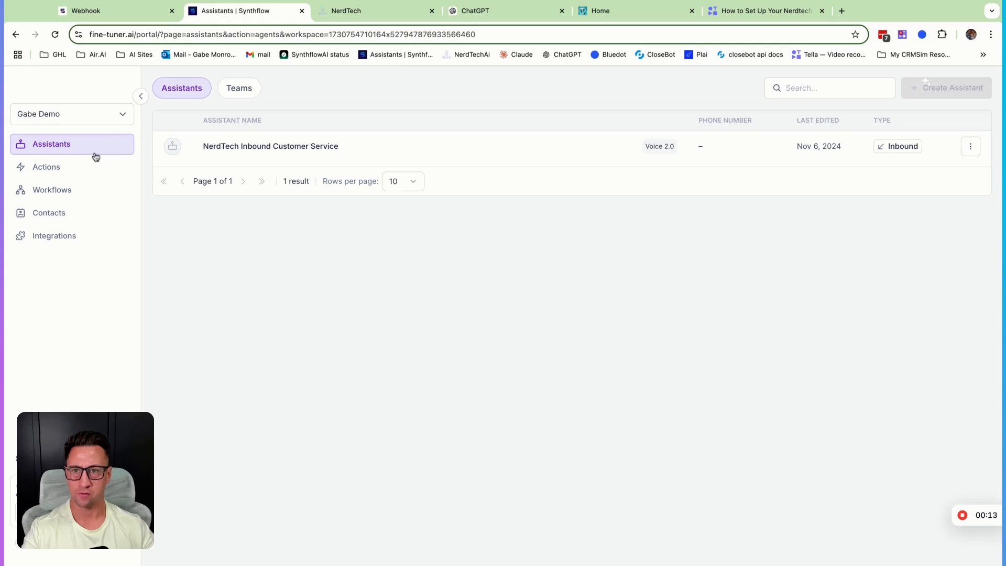
# - Create a new Information Extractor action of the Open Question type
pyautogui.click(47, 170)
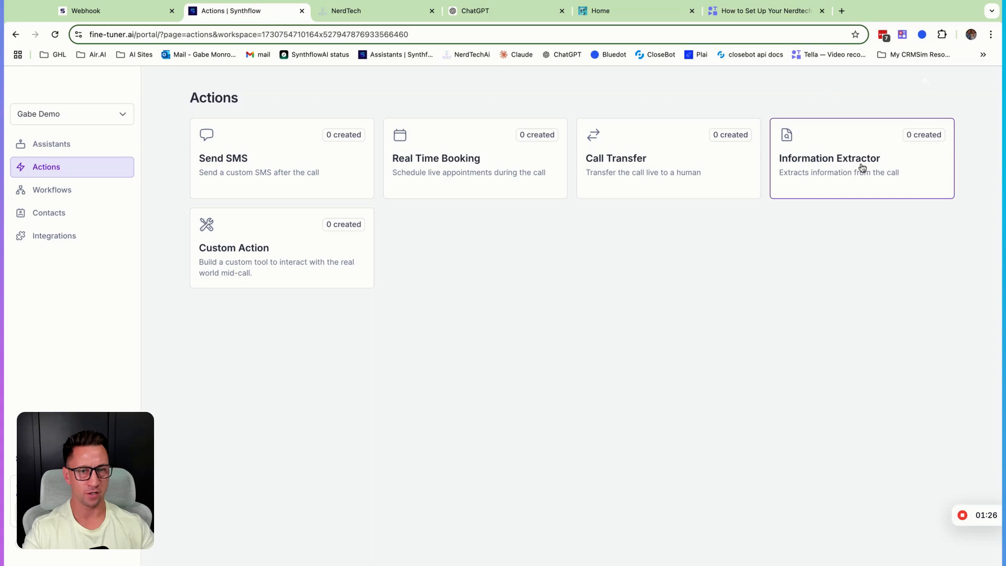
pyautogui.click(824, 174)
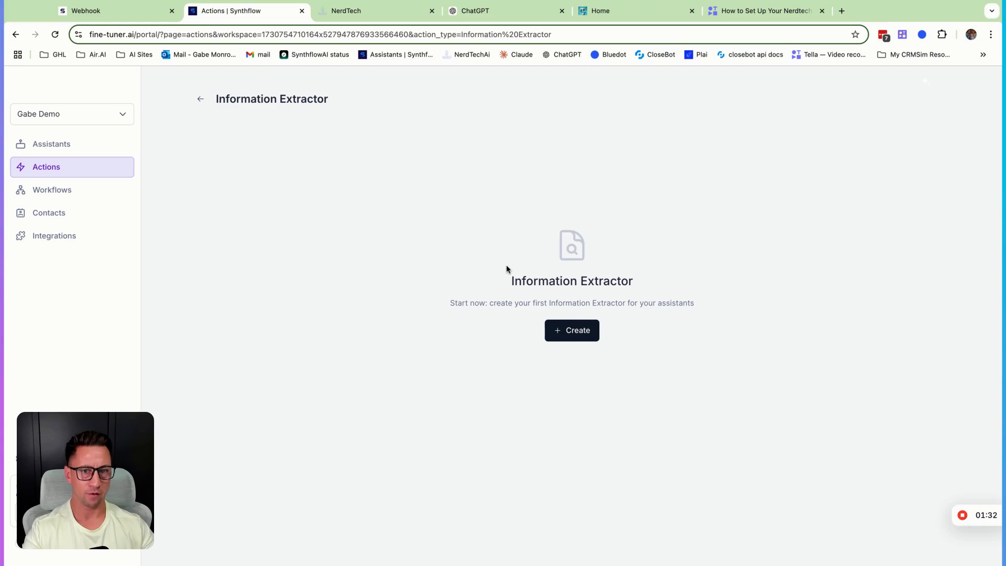
pyautogui.click(560, 335)
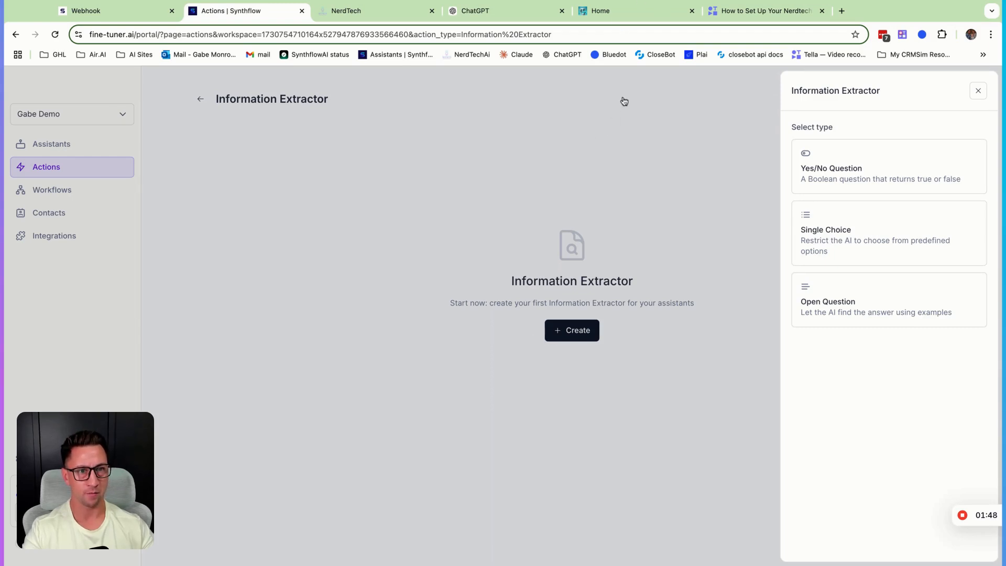
pyautogui.click(828, 302)
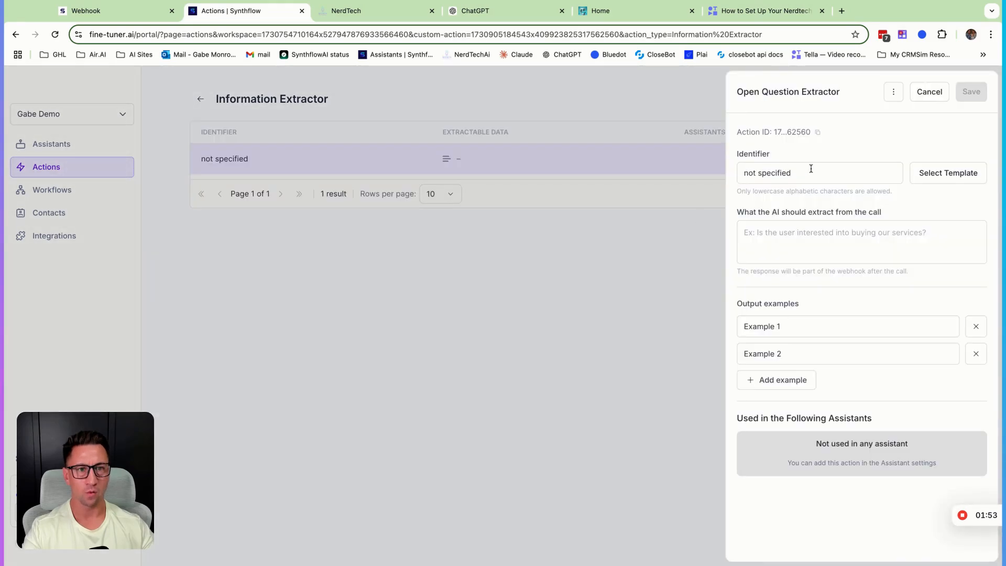
# - Apply the call_outcome template to the new extractor
pyautogui.click(943, 173)
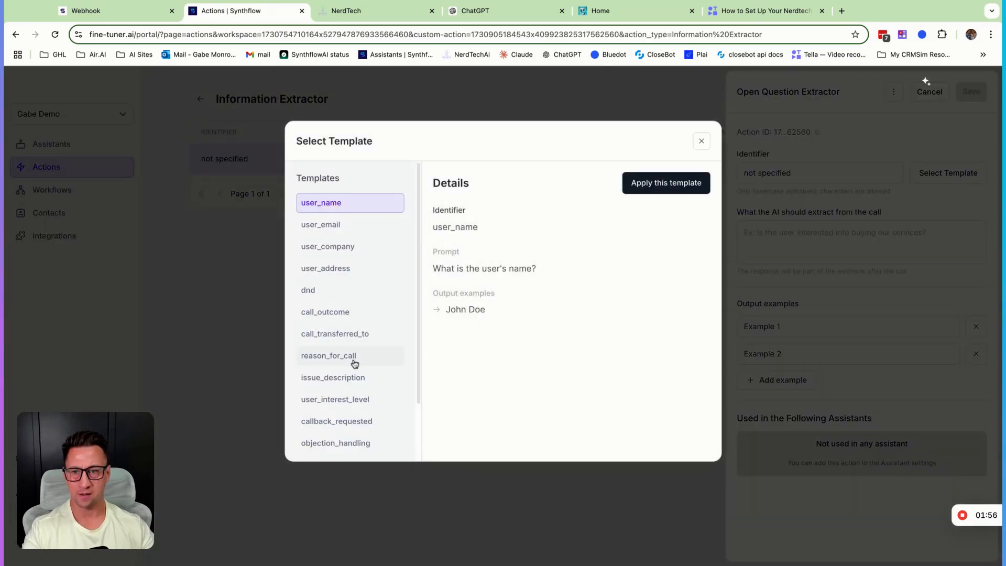
pyautogui.scroll(-1, 355, 361)
pyautogui.click(346, 309)
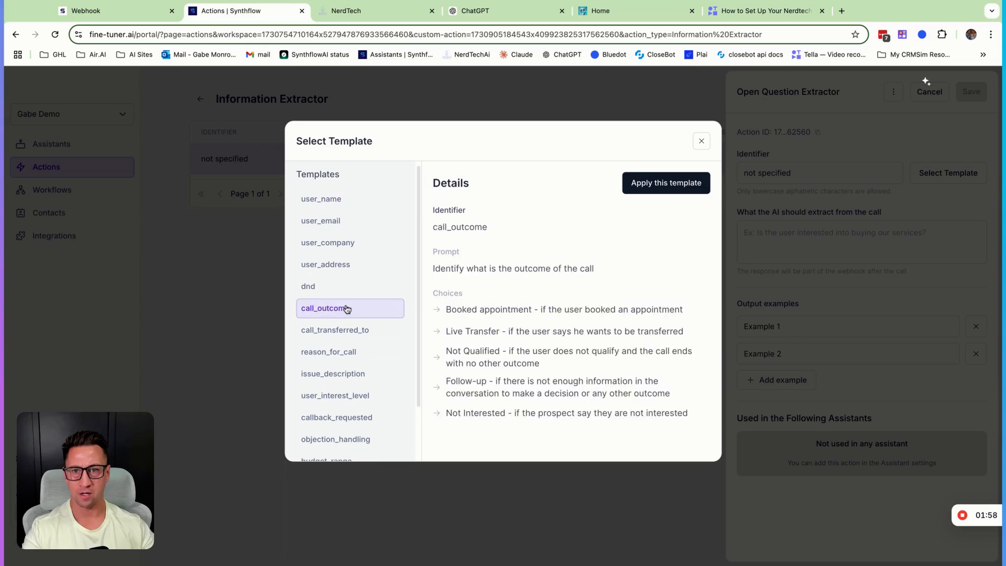
pyautogui.click(653, 186)
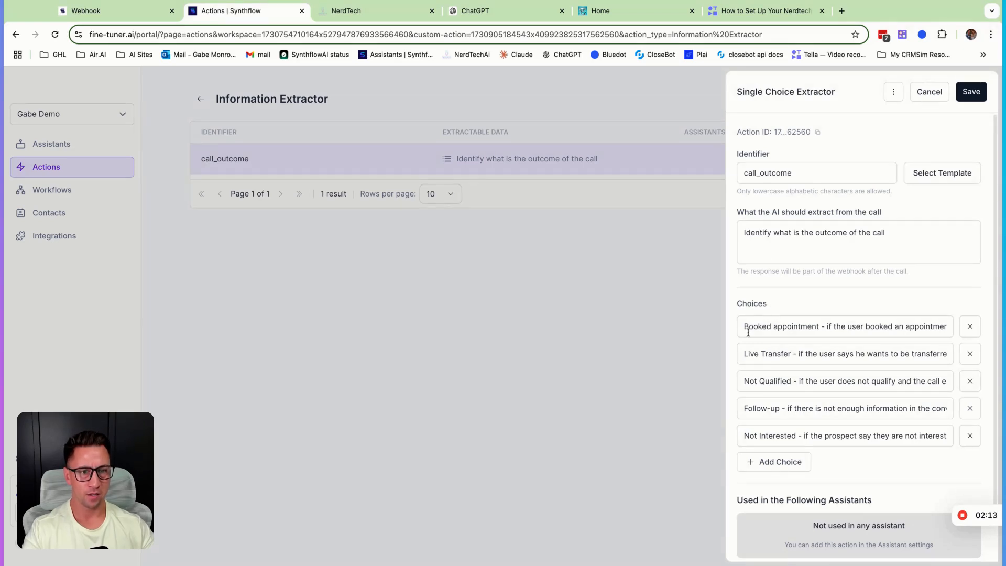
# - Examine the labels and conditions of the Booked appointment and Live Transfer choices in the call_outcome extractor
pyautogui.moveTo(753, 326); pyautogui.dragTo(948, 326)
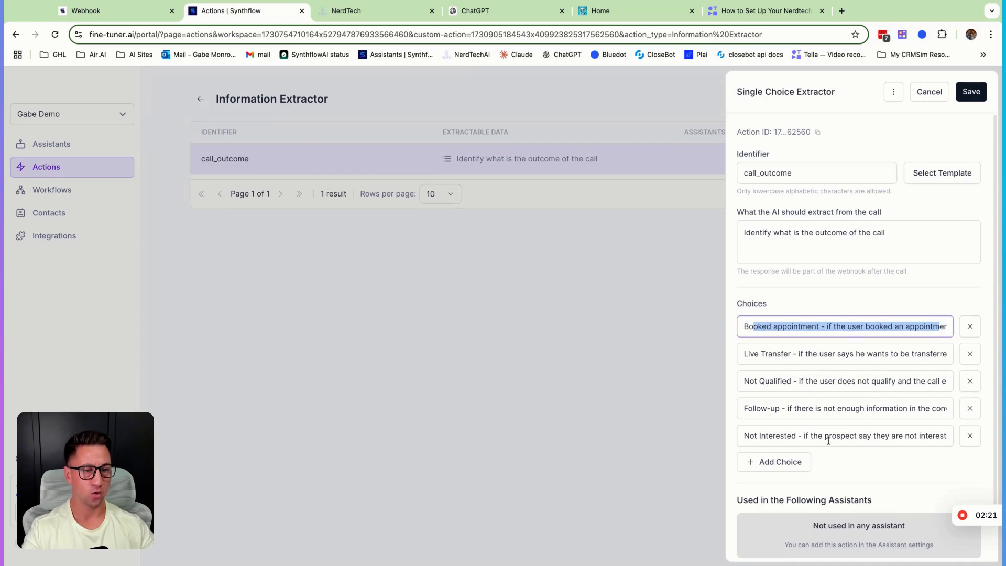
pyautogui.click(814, 307)
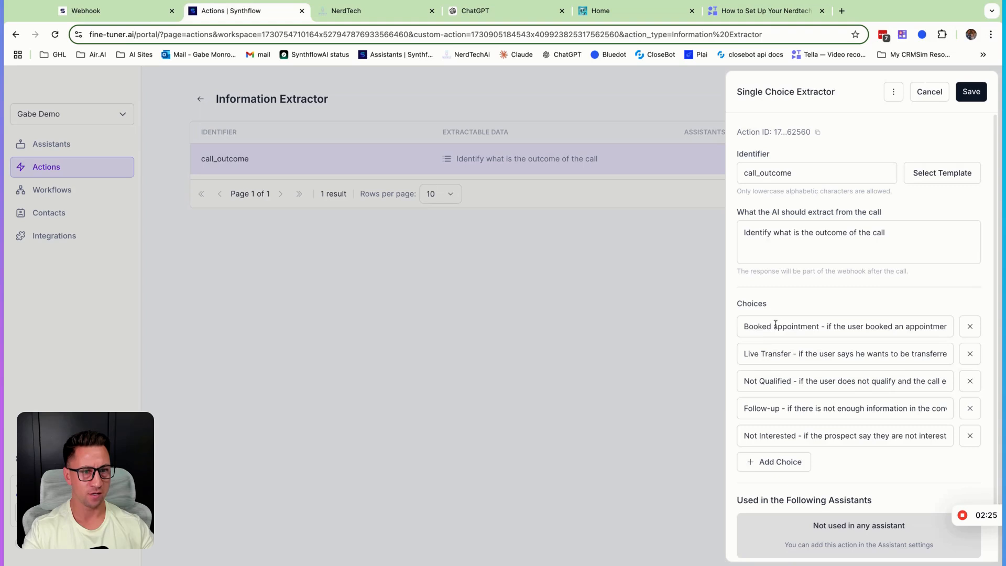
pyautogui.tripleClick(828, 322)
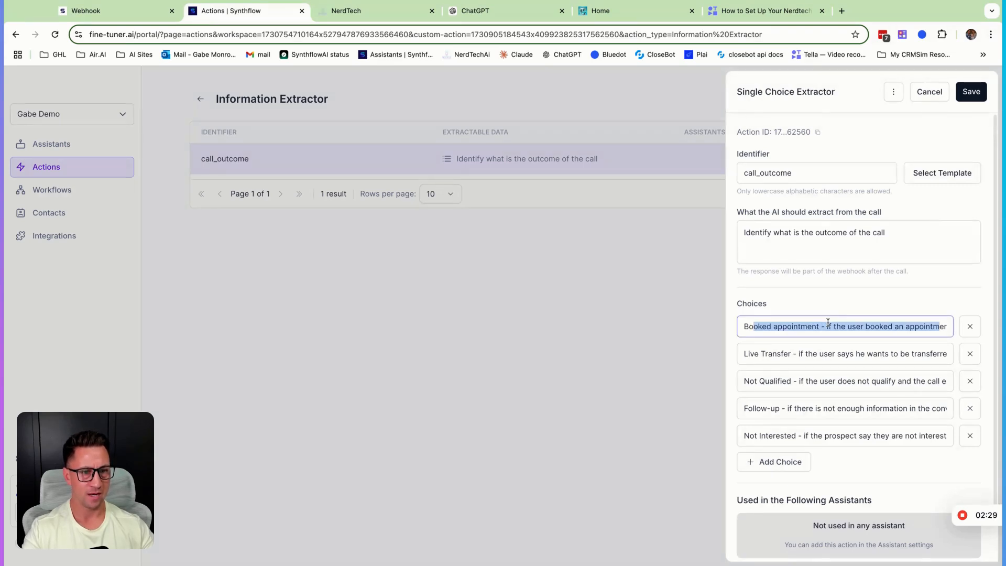
pyautogui.press('Left')
pyautogui.click(827, 323)
pyautogui.hotkey('shift', 'End')
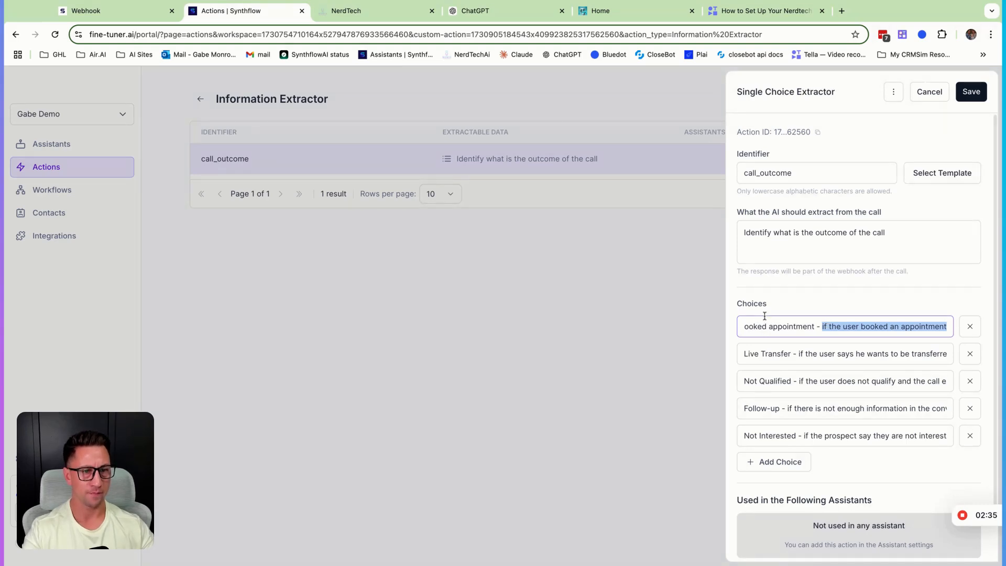
pyautogui.doubleClick(800, 353)
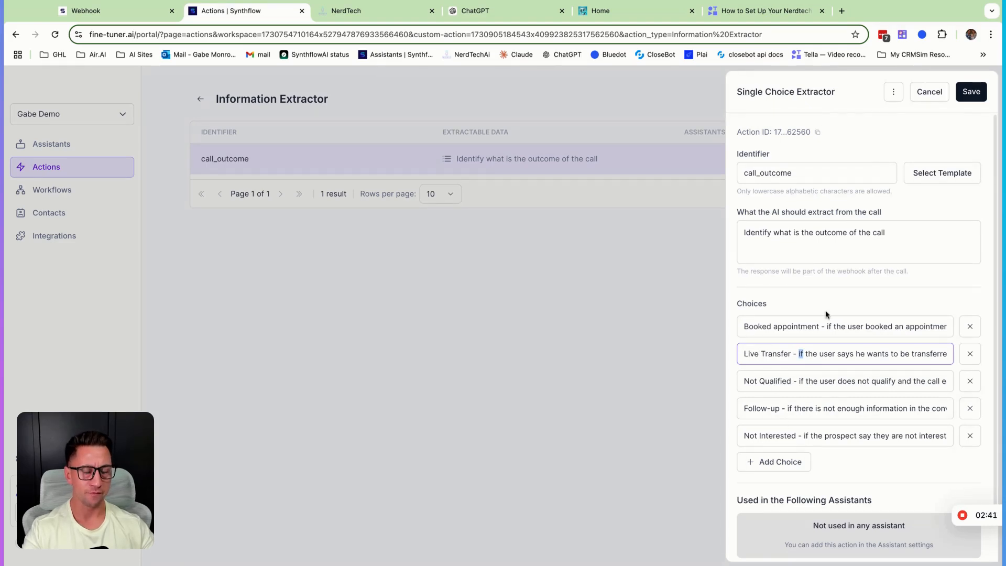
pyautogui.click(814, 355)
pyautogui.moveTo(799, 354); pyautogui.dragTo(970, 357)
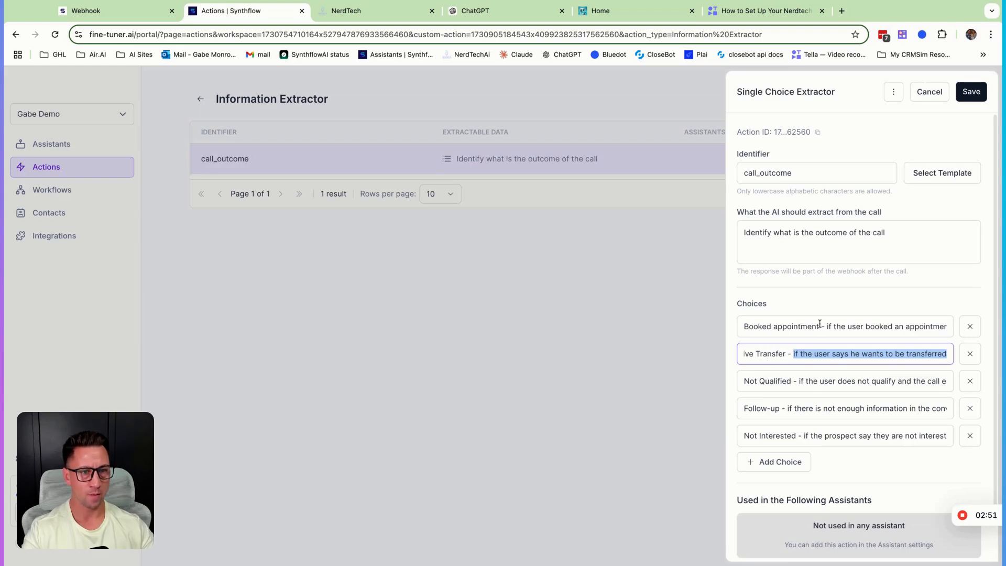
pyautogui.moveTo(820, 324); pyautogui.dragTo(744, 326)
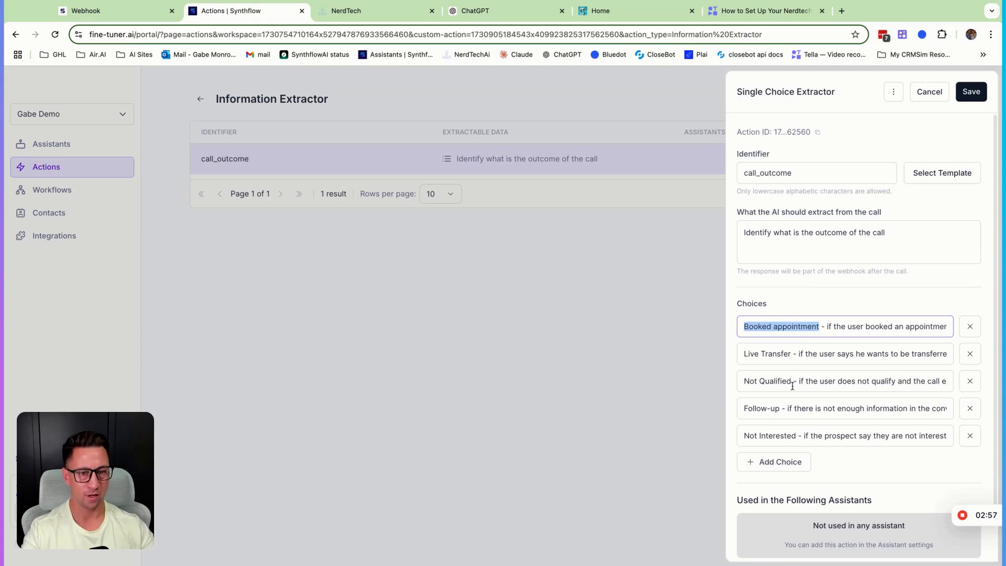
# - Add the choice "DNC - Caller asked us to take them off the list." to the call_outcome extractor and save it
pyautogui.click(780, 463)
pyautogui.click(767, 464)
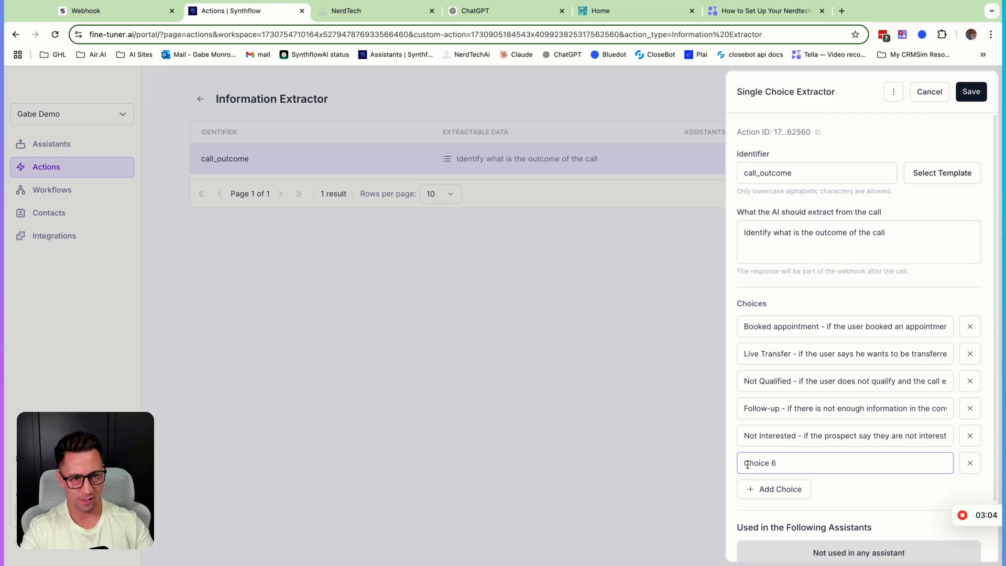
pyautogui.write('ND')
pyautogui.press('BackSpace')
pyautogui.write('DNC')
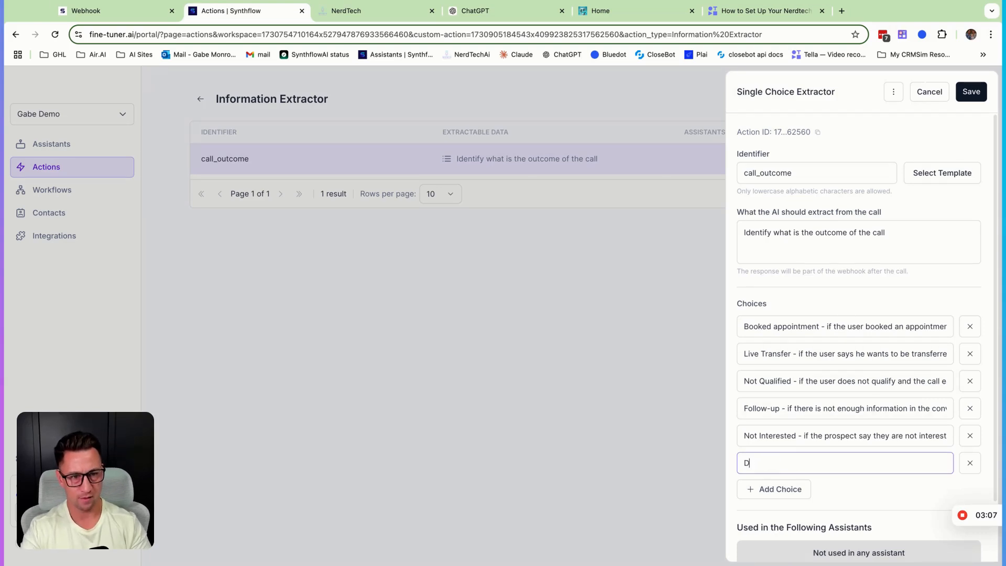
pyautogui.write('- Calle')
pyautogui.write('r aske')
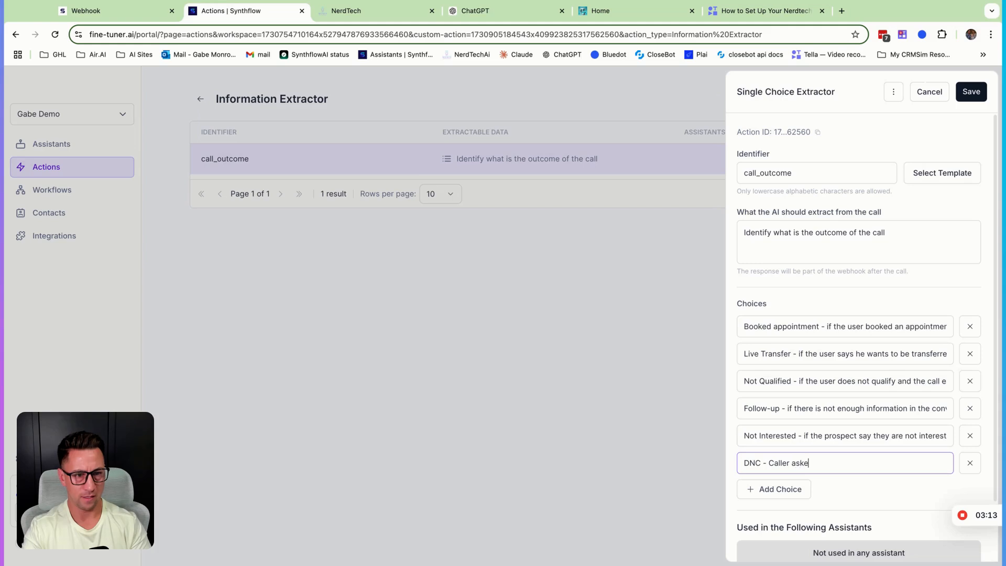
pyautogui.write('d us to take ')
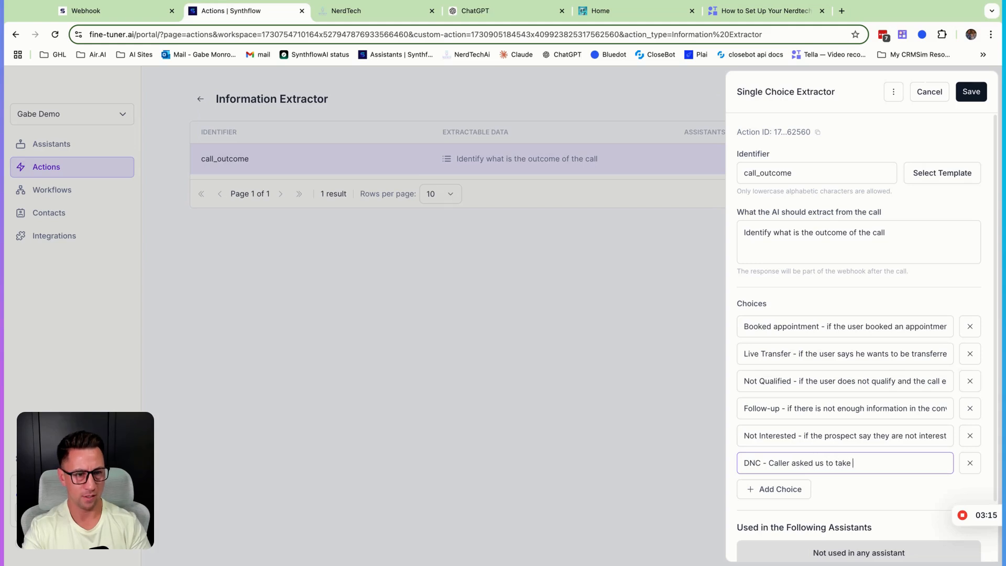
pyautogui.write('them off the list.')
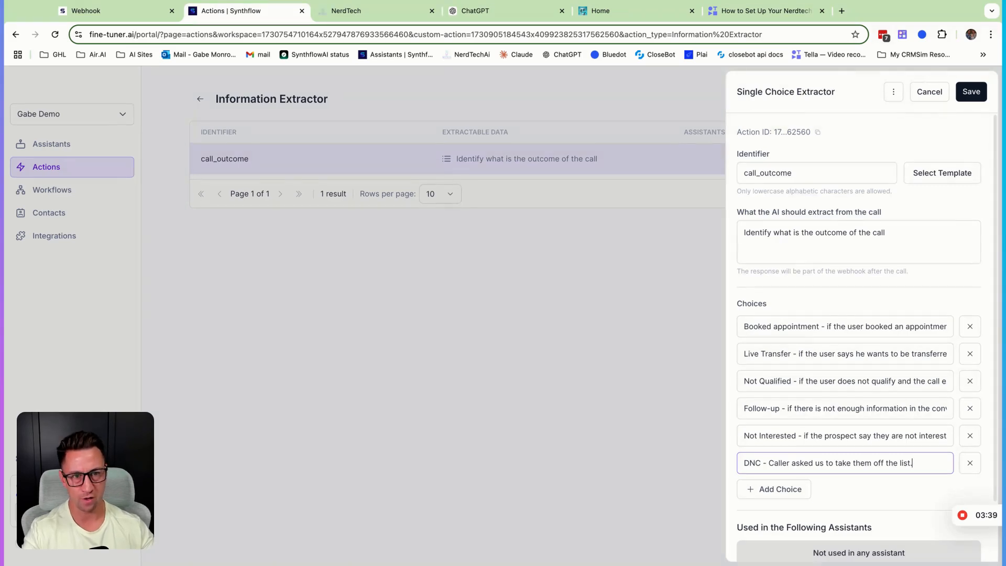
pyautogui.click(972, 93)
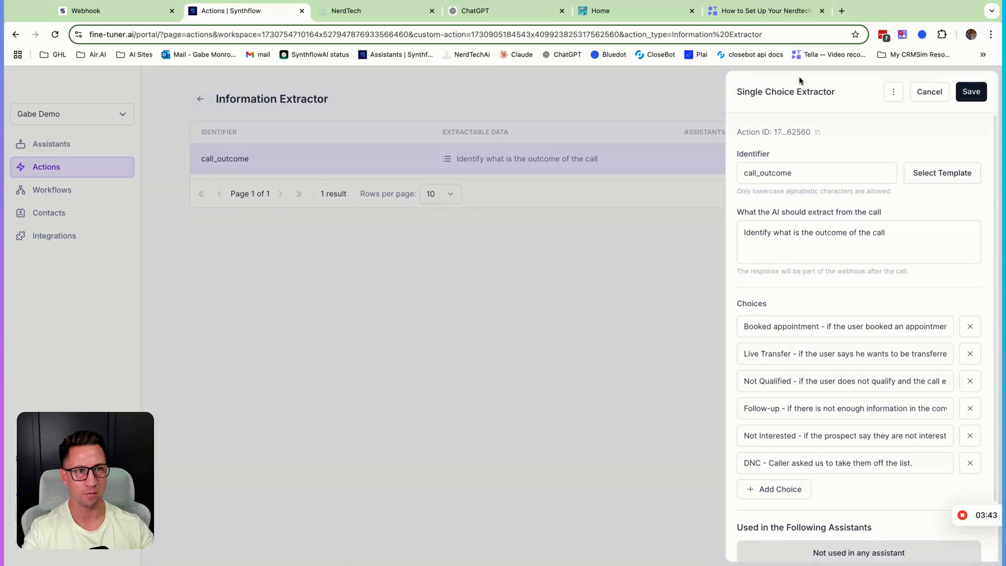
pyautogui.click(972, 99)
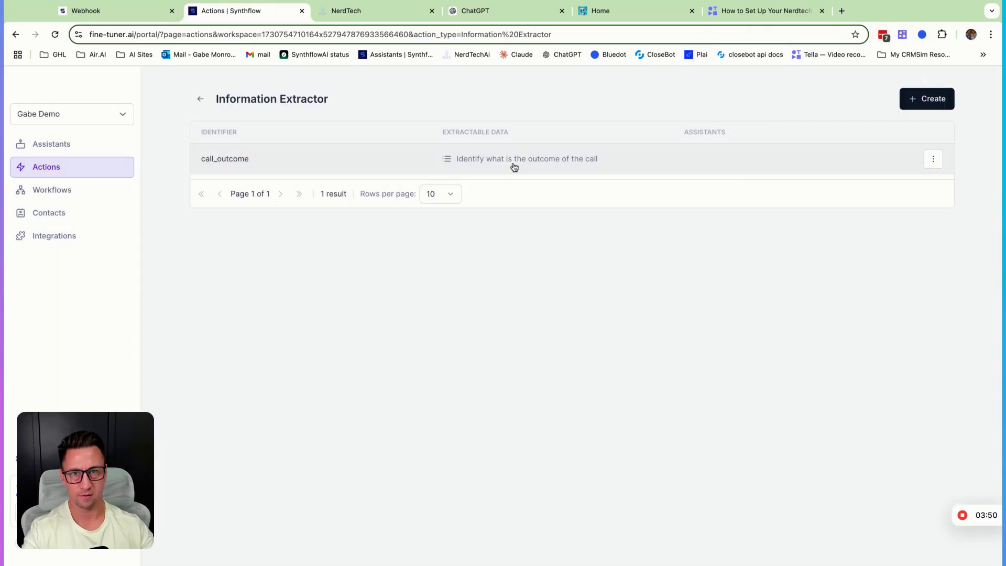
# - Reopen the call_outcome extractor, add the choice "DNC - Caller asked us to take them off the list." again and save
pyautogui.click(512, 166)
pyautogui.scroll(-1, 820, 415)
pyautogui.scroll(1, 820, 412)
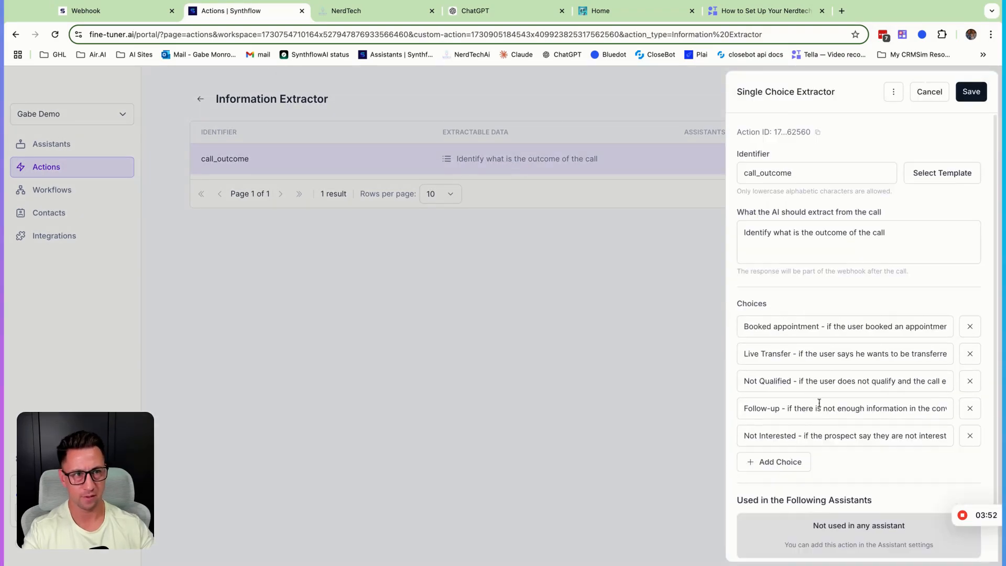
pyautogui.click(798, 460)
pyautogui.tripleClick(797, 458)
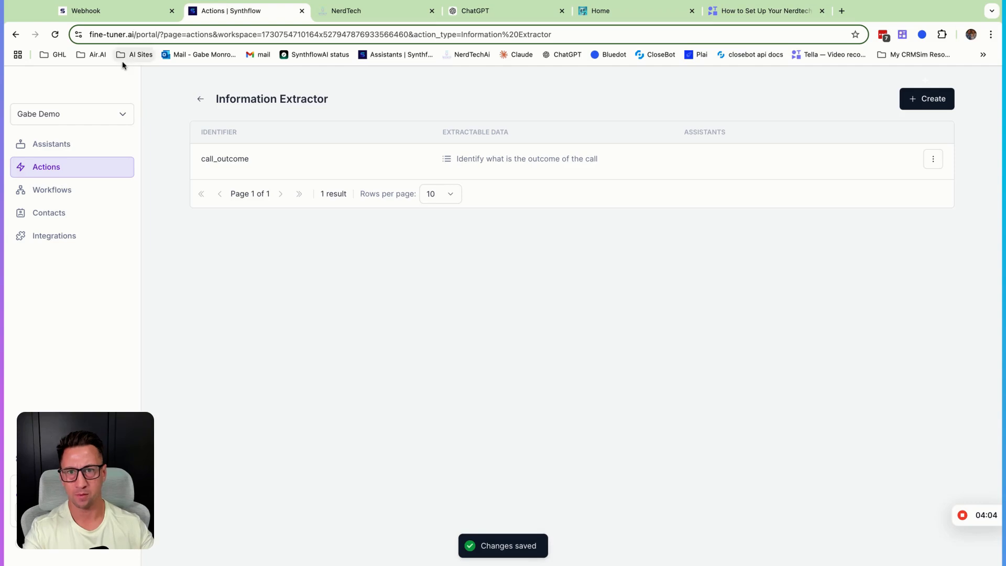
# - Reopen the call_outcome extractor to check its saved choices and close it without changes
pyautogui.click(223, 163)
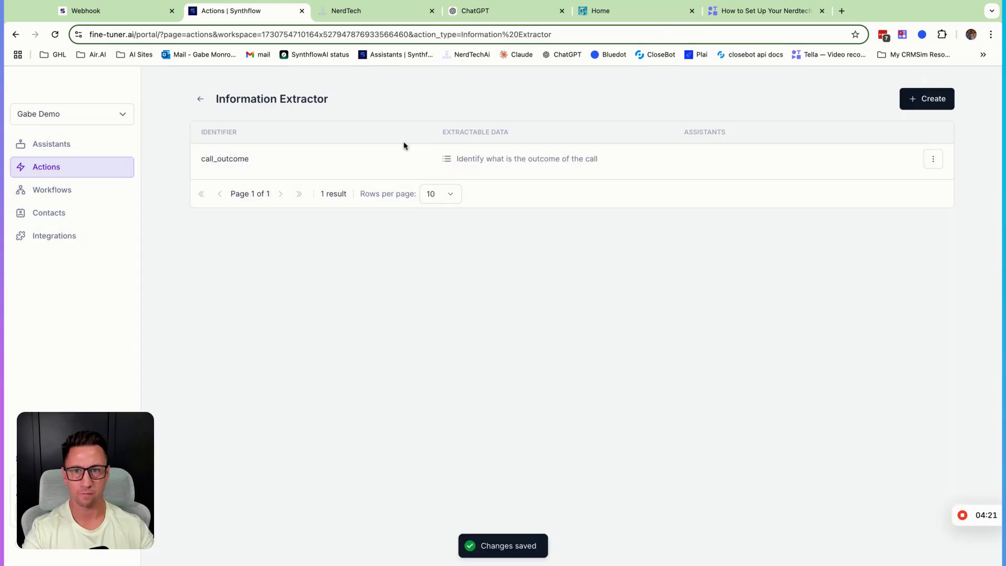
pyautogui.click(267, 167)
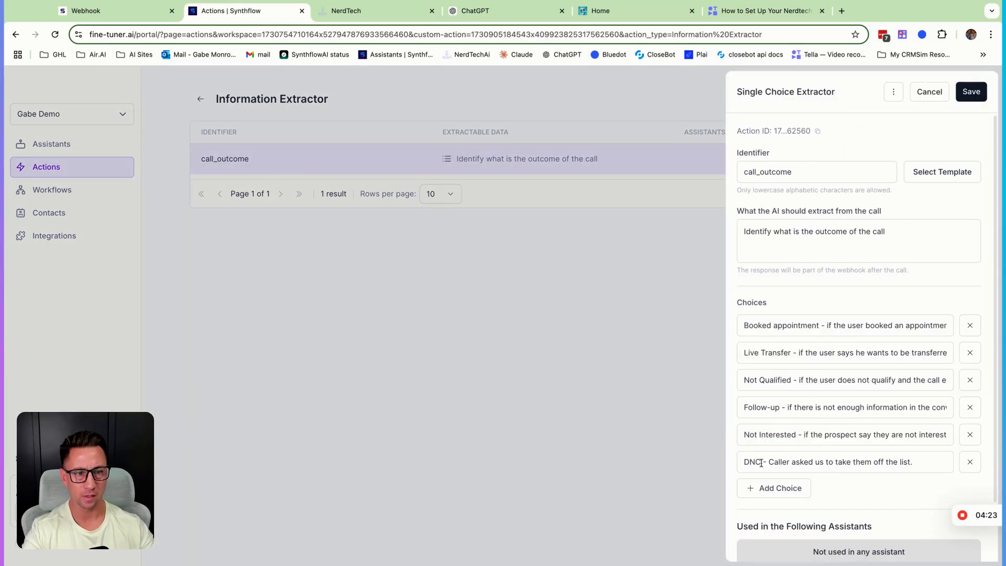
pyautogui.click(931, 93)
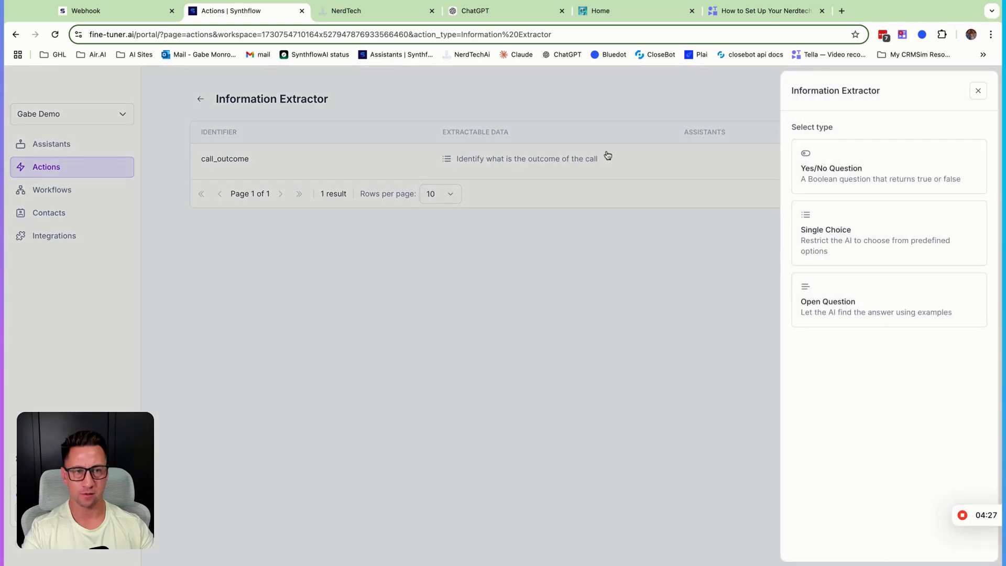
# - Create another Open Question extractor and apply the user_name template to it
pyautogui.click(857, 308)
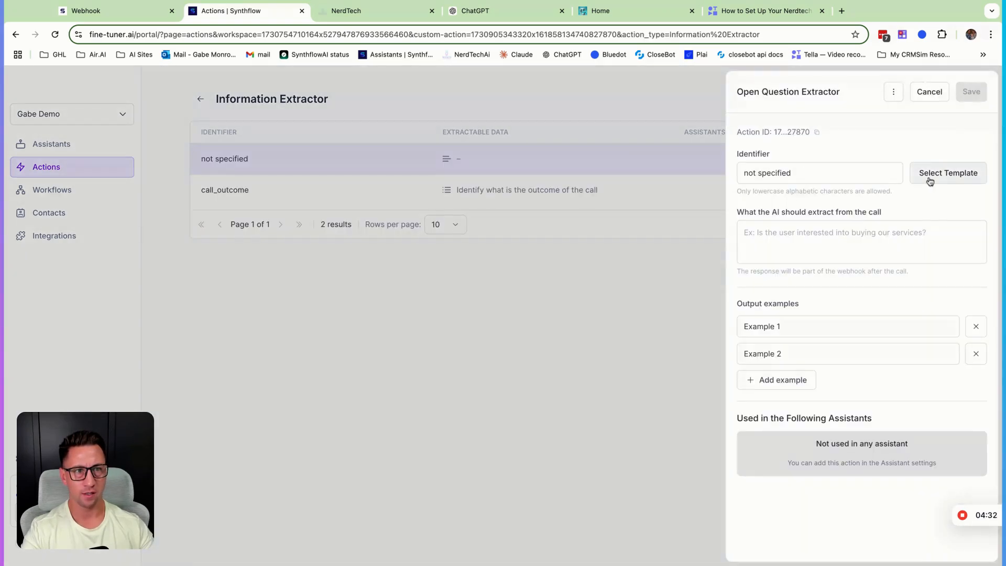
pyautogui.click(935, 174)
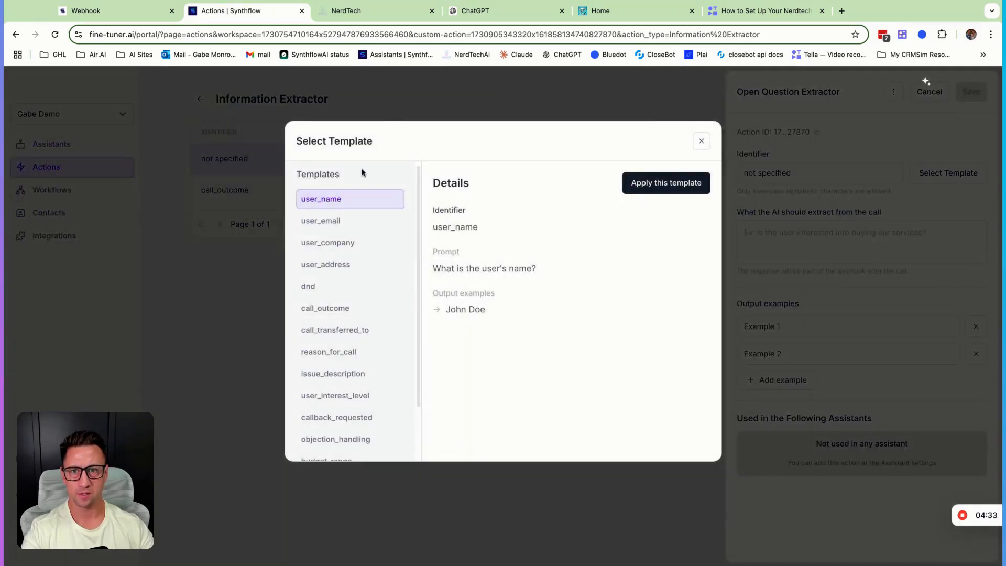
pyautogui.click(636, 195)
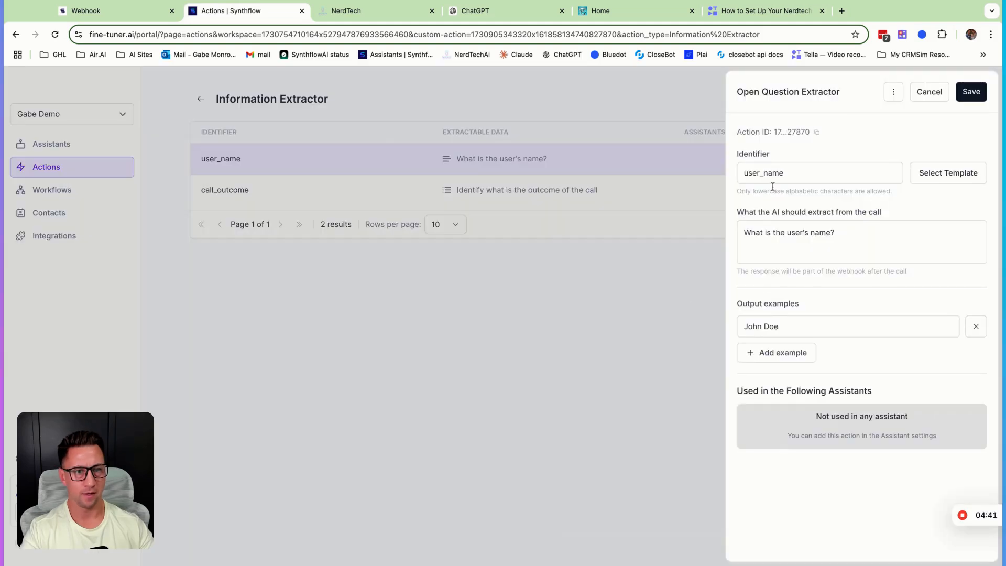
# - Add "Albert Einstein" as a second output example in the user_name extractor and save it
pyautogui.click(781, 355)
pyautogui.moveTo(768, 354); pyautogui.dragTo(692, 355)
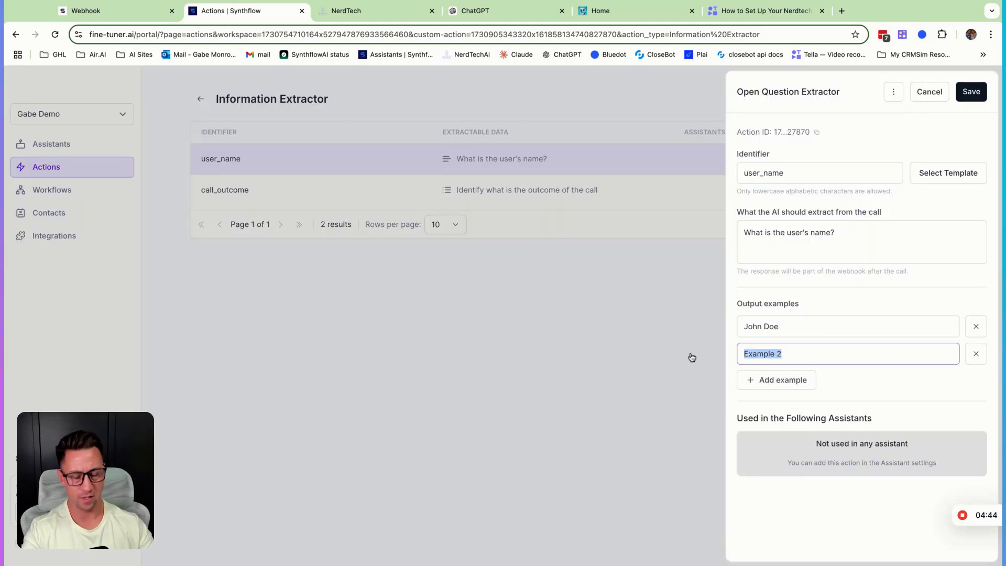
pyautogui.write('Albert Einstein')
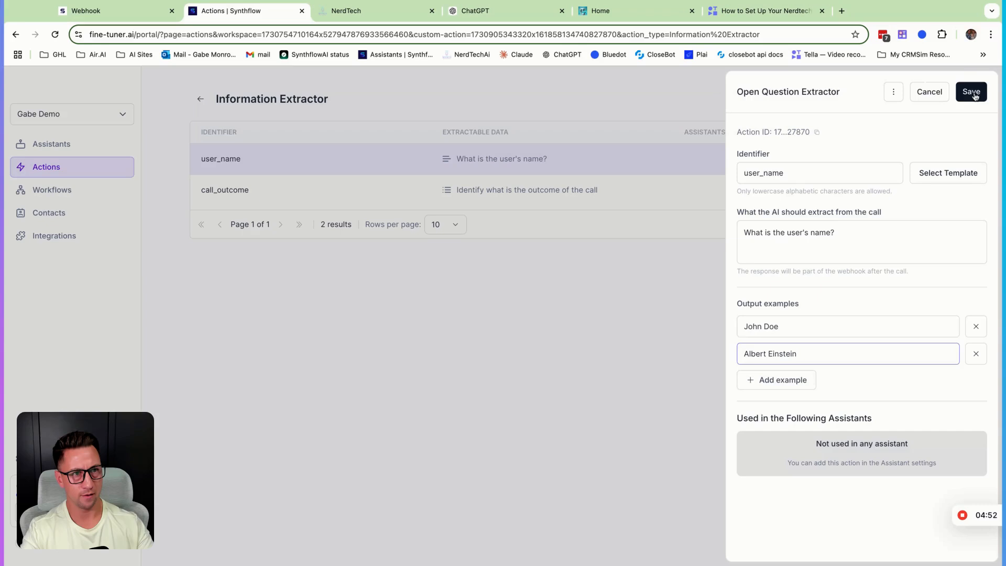
pyautogui.click(975, 94)
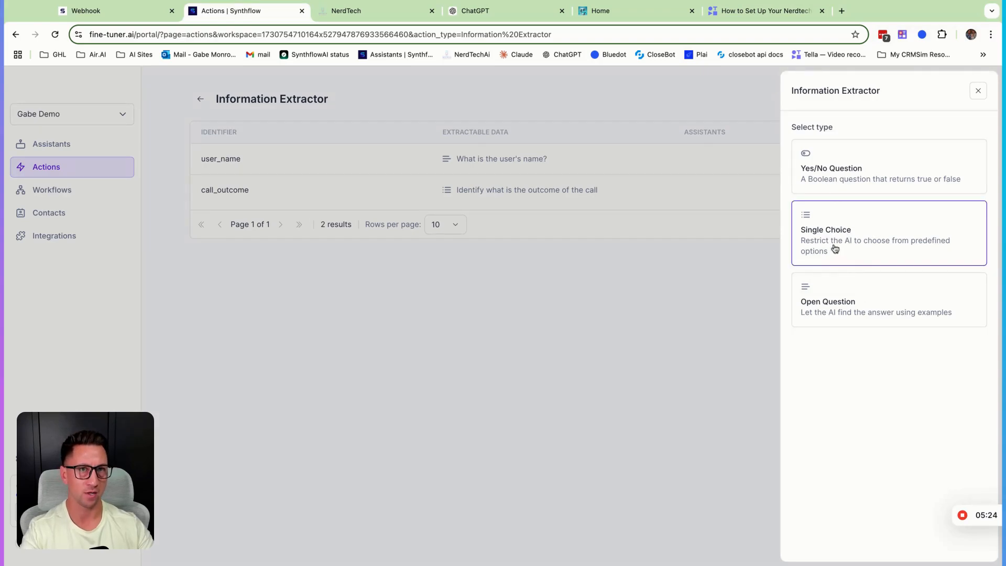
# - Create a third extractor of the Open Question type and apply the user_email template to it
pyautogui.press('Escape')
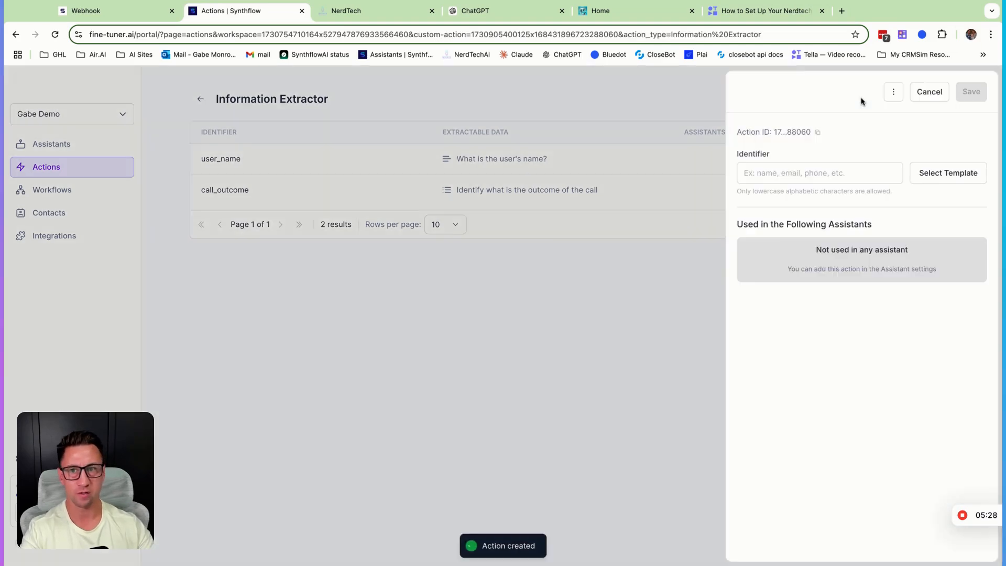
pyautogui.click(961, 173)
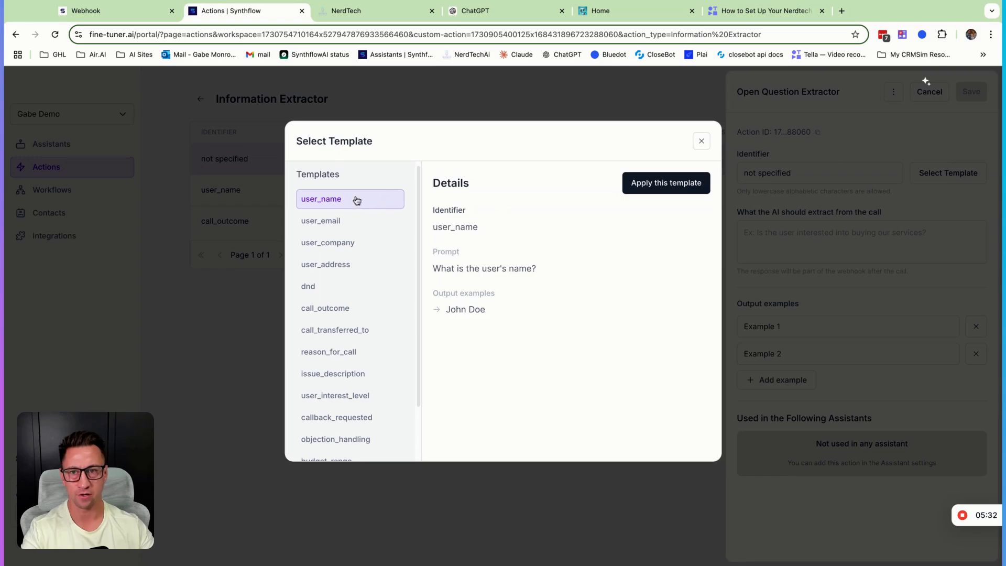
pyautogui.click(329, 223)
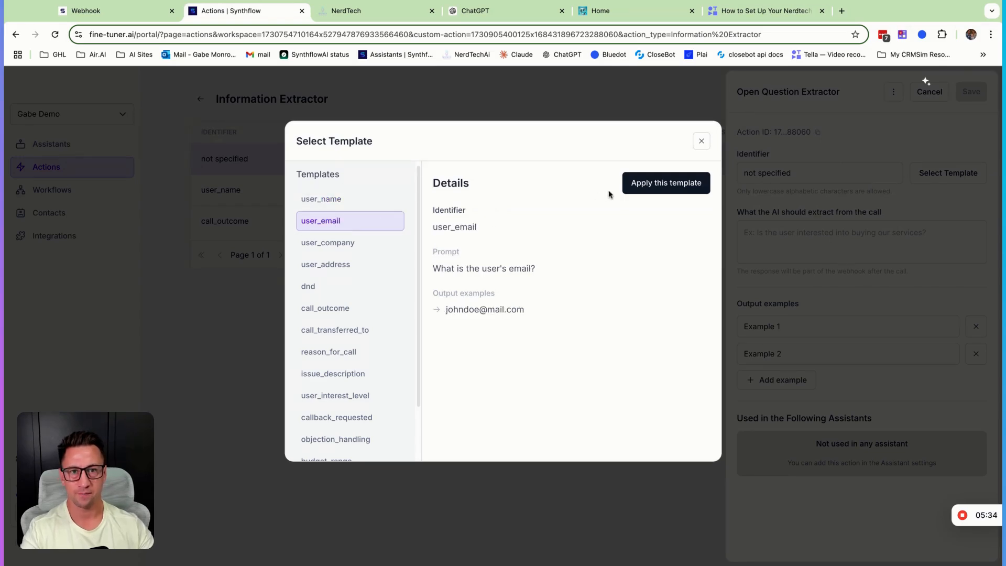
pyautogui.click(651, 191)
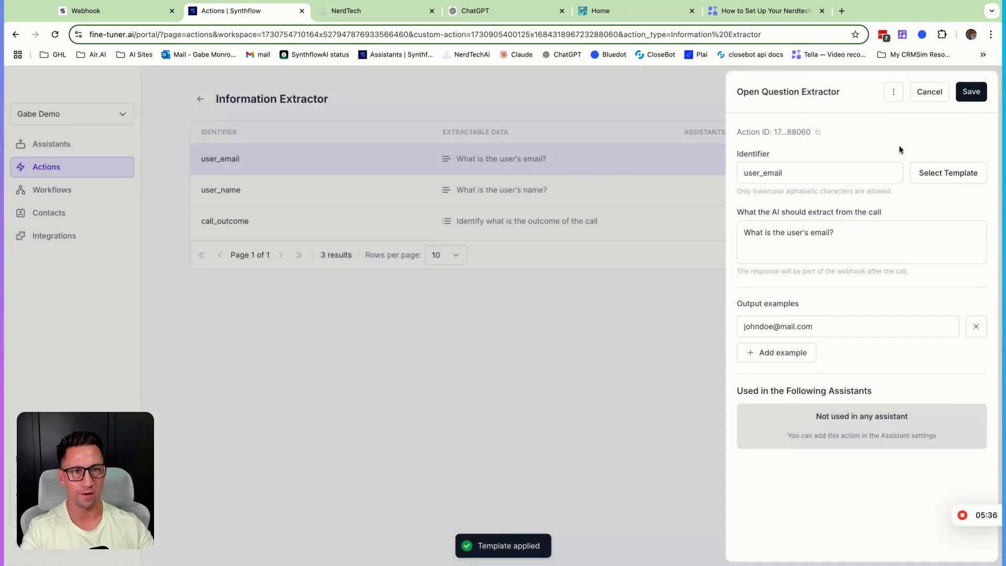
# - Save the user_email extractor and create another extractor of the Open Question type
pyautogui.click(969, 91)
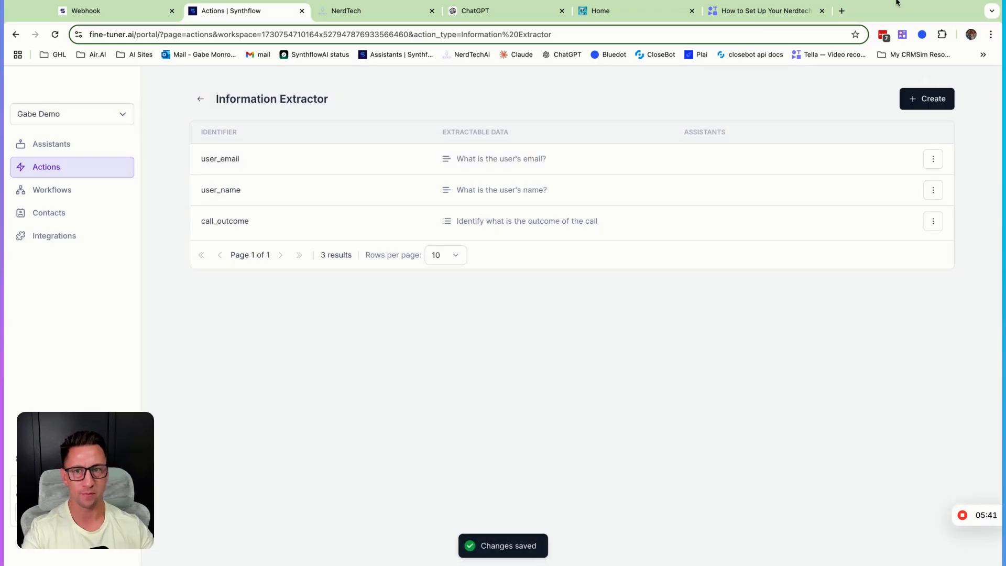
pyautogui.click(942, 102)
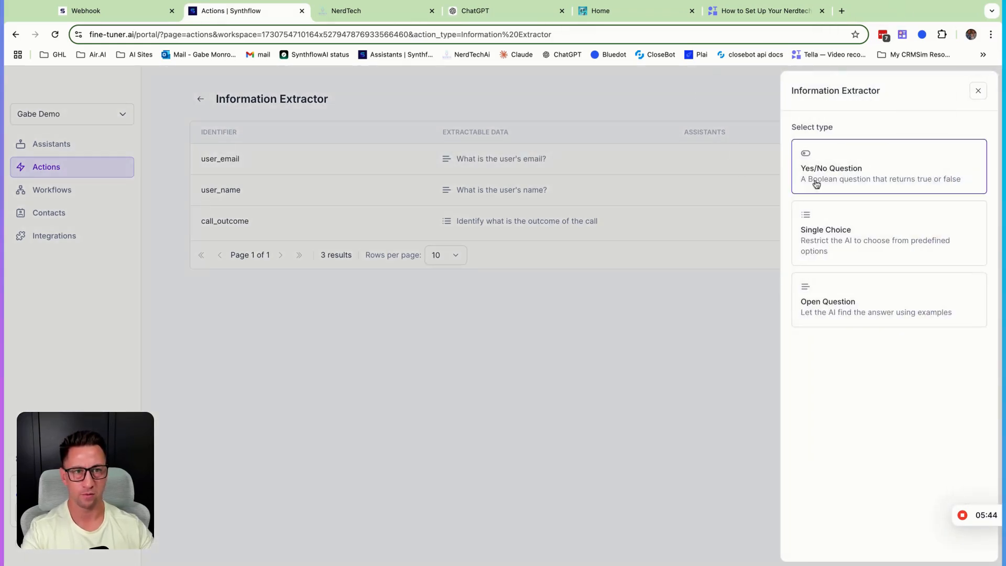
pyautogui.click(810, 304)
# - Look through the available templates without applying one, and set the new extractor's identifier to "call summary"
pyautogui.scroll(-1, 330, 390)
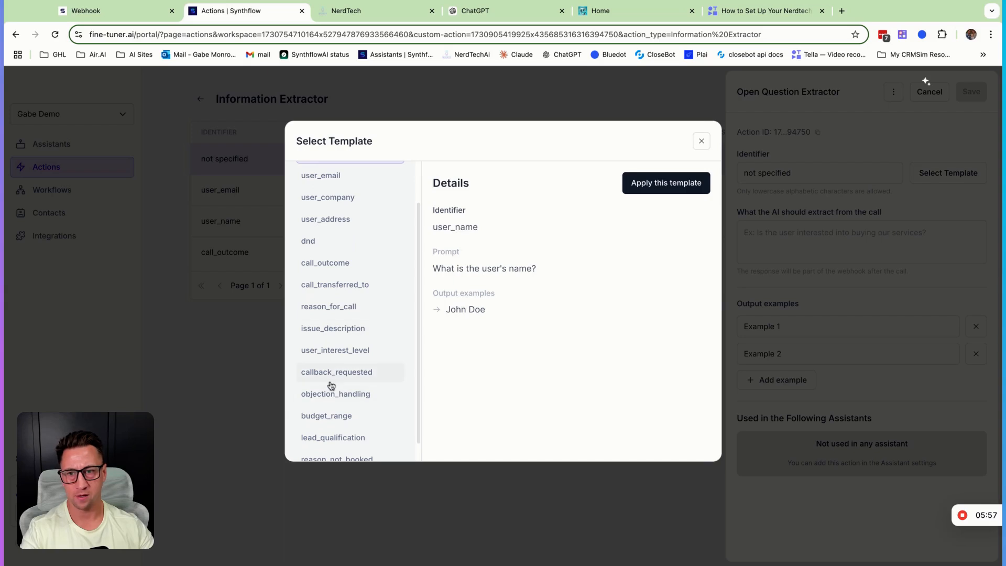
pyautogui.scroll(-1, 338, 378)
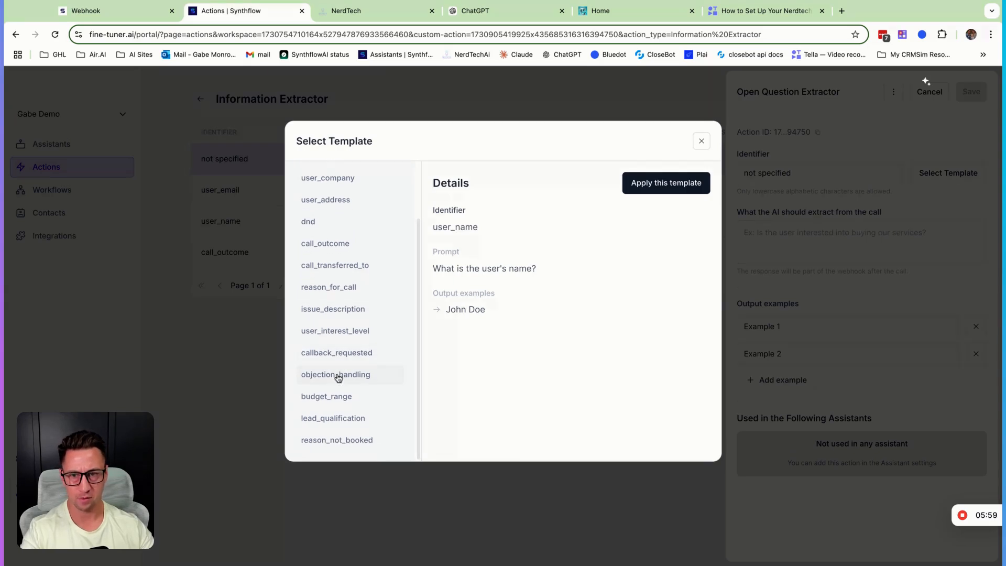
pyautogui.scroll(3, 372, 243)
pyautogui.click(810, 176)
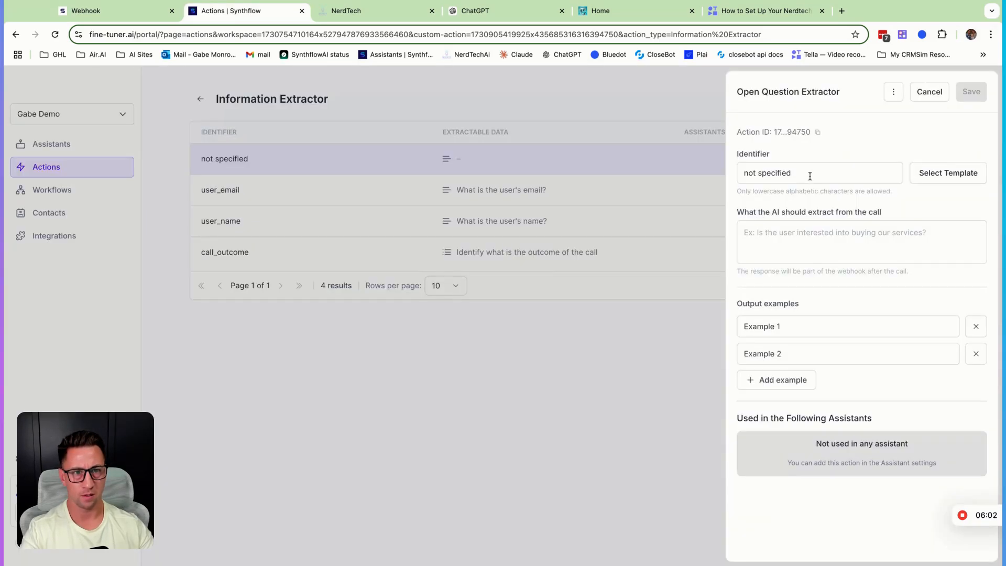
pyautogui.tripleClick(810, 176)
pyautogui.write('call summary')
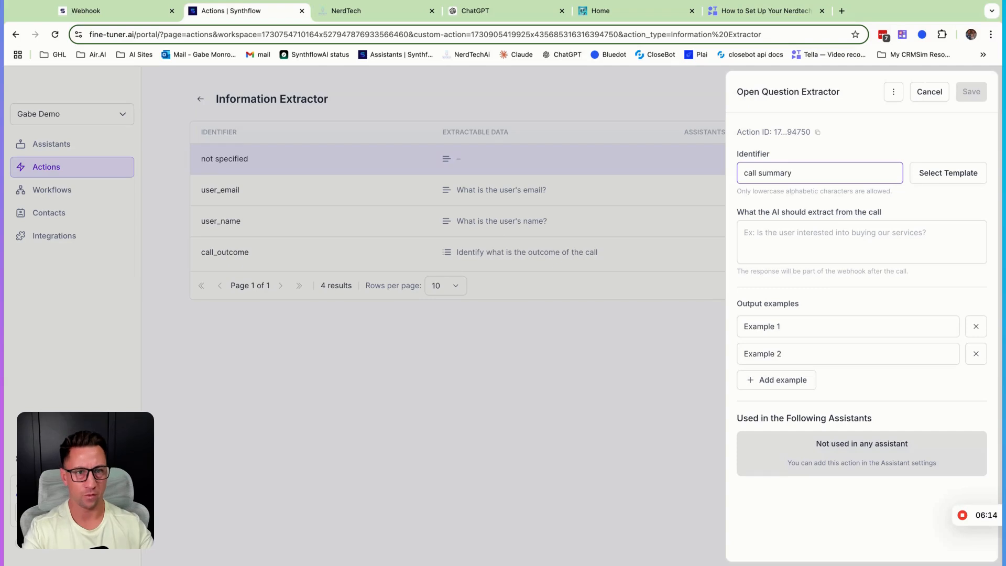
# - Enter the extraction prompt "Summarize the transcript between ai and human and give me the most relavant information."
pyautogui.click(787, 239)
pyautogui.write('Summarize ')
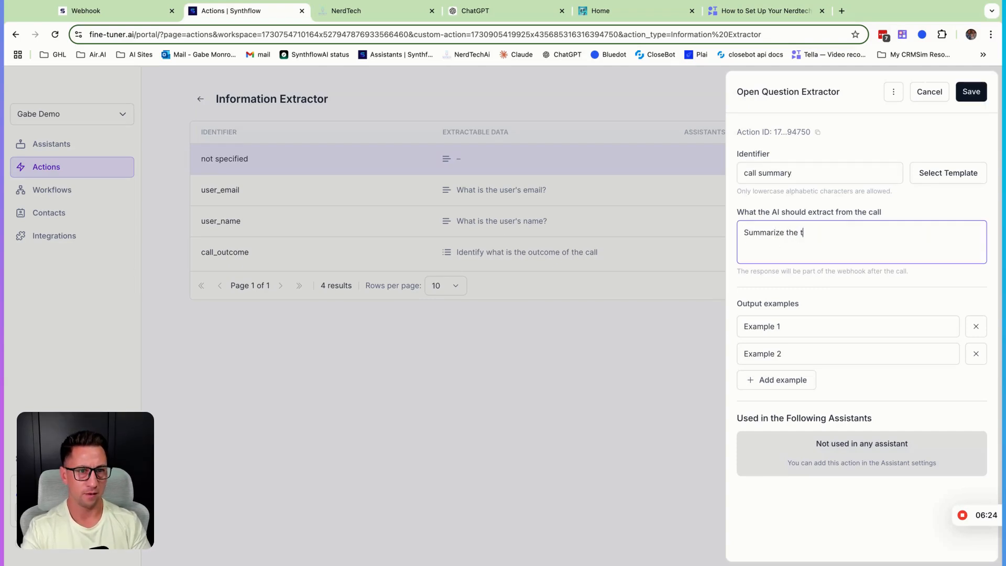
pyautogui.write('the transc')
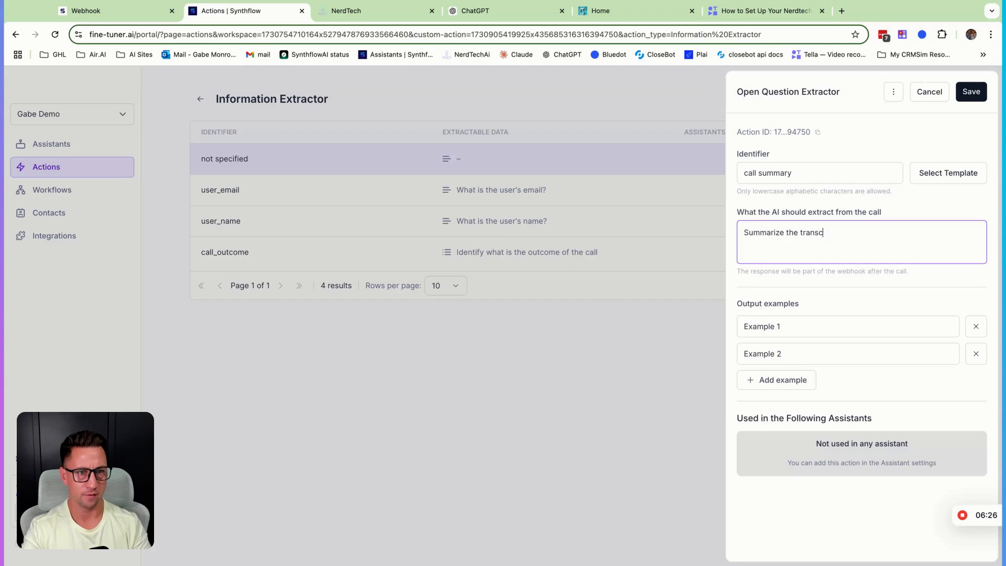
pyautogui.write('ript between a')
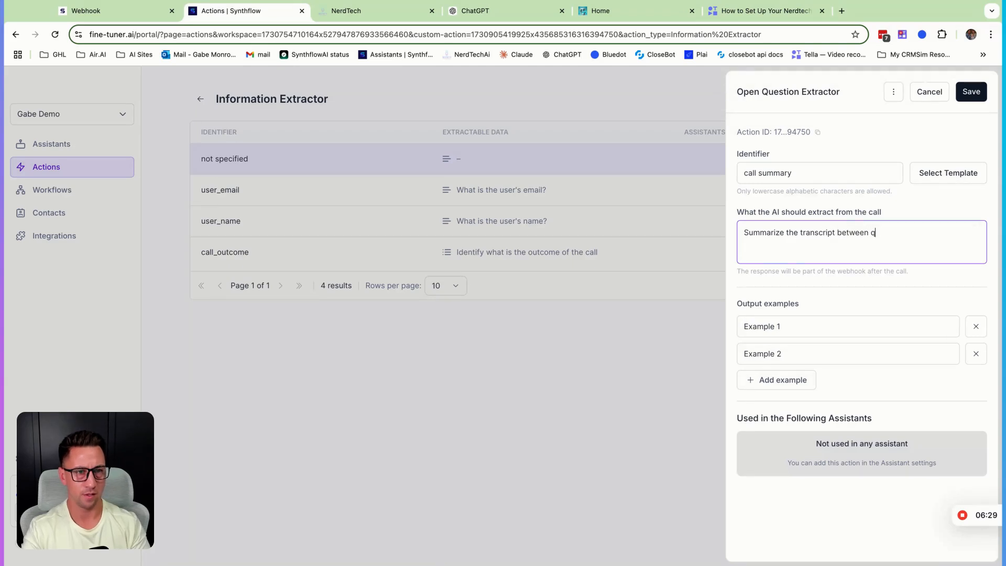
pyautogui.write('i and human and give')
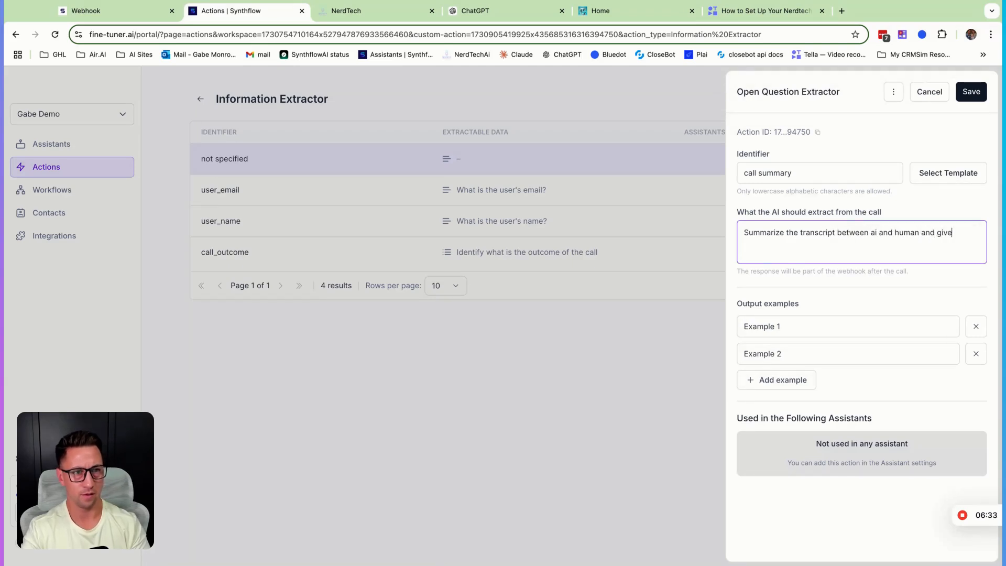
pyautogui.write('me the most relavant information.')
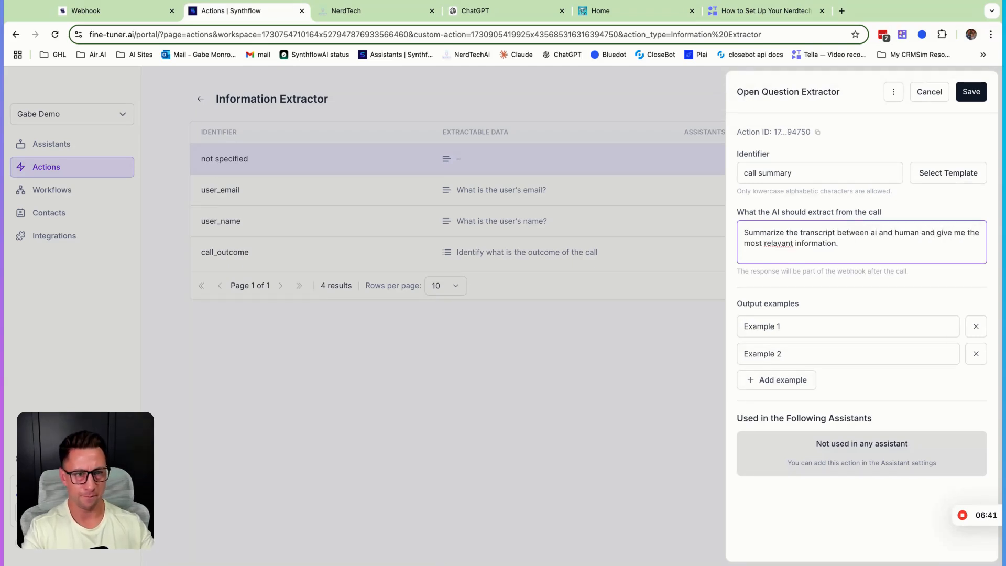
pyautogui.doubleClick(778, 243)
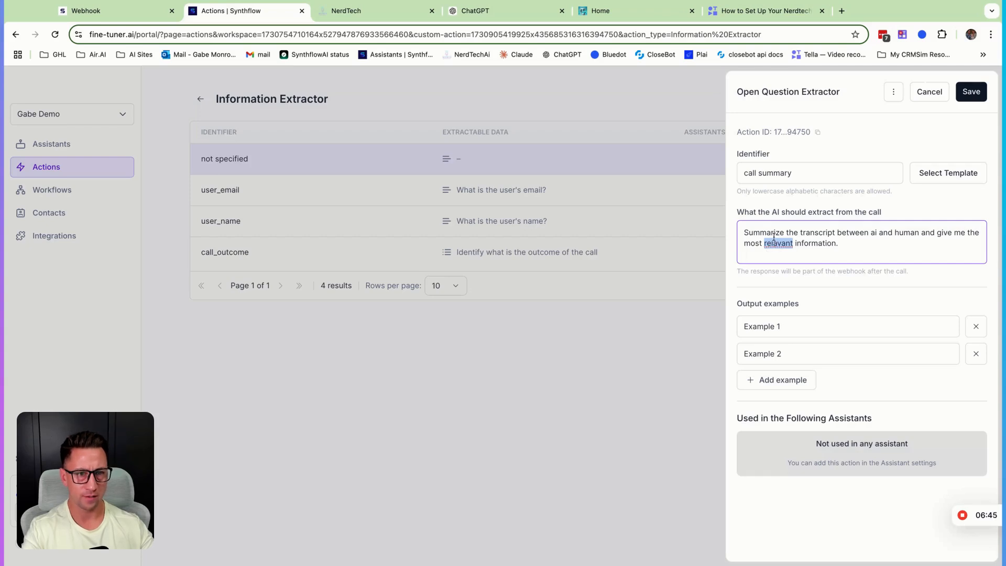
pyautogui.click(836, 242)
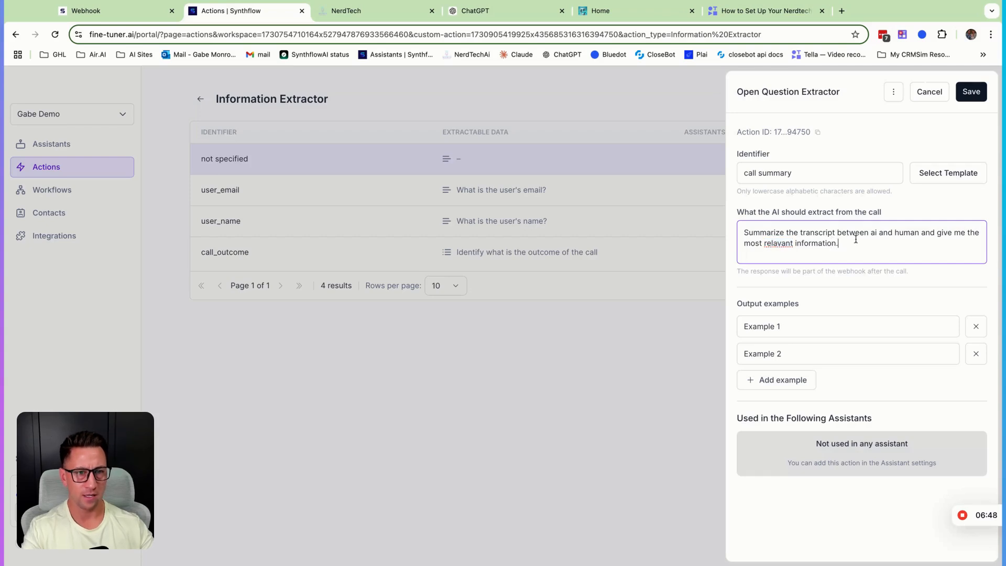
pyautogui.press('super+a')
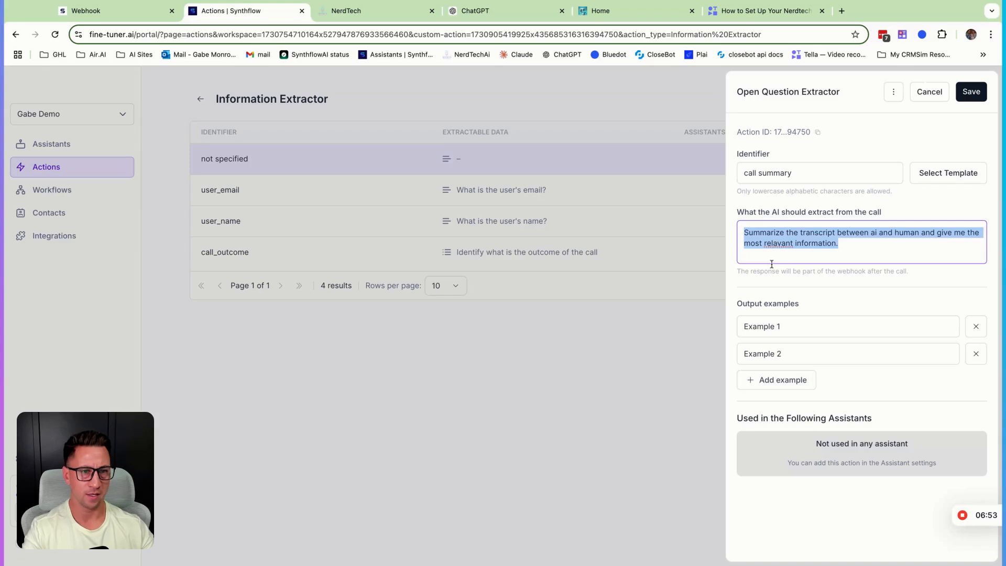
pyautogui.click(863, 244)
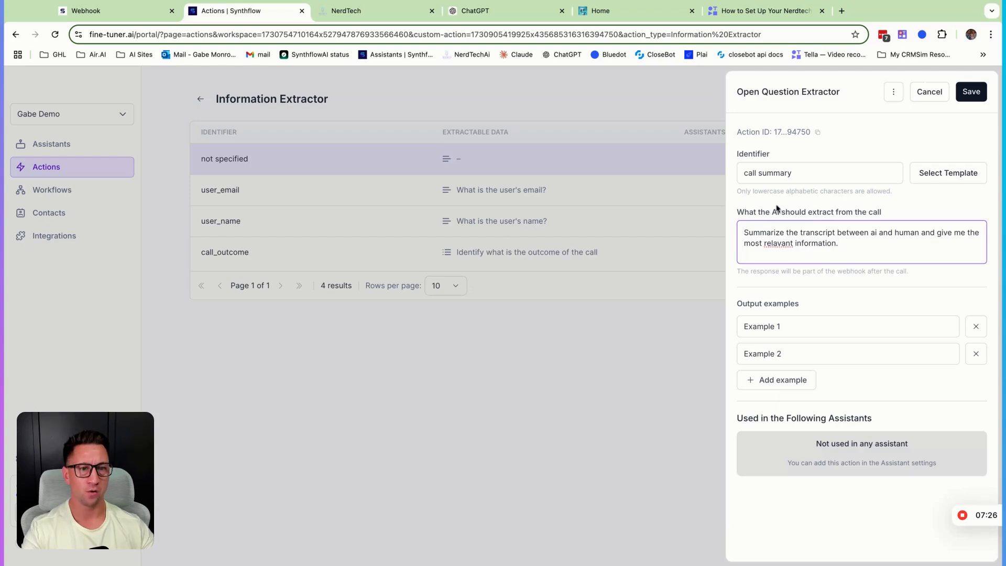
pyautogui.doubleClick(805, 326)
pyautogui.tripleClick(805, 326)
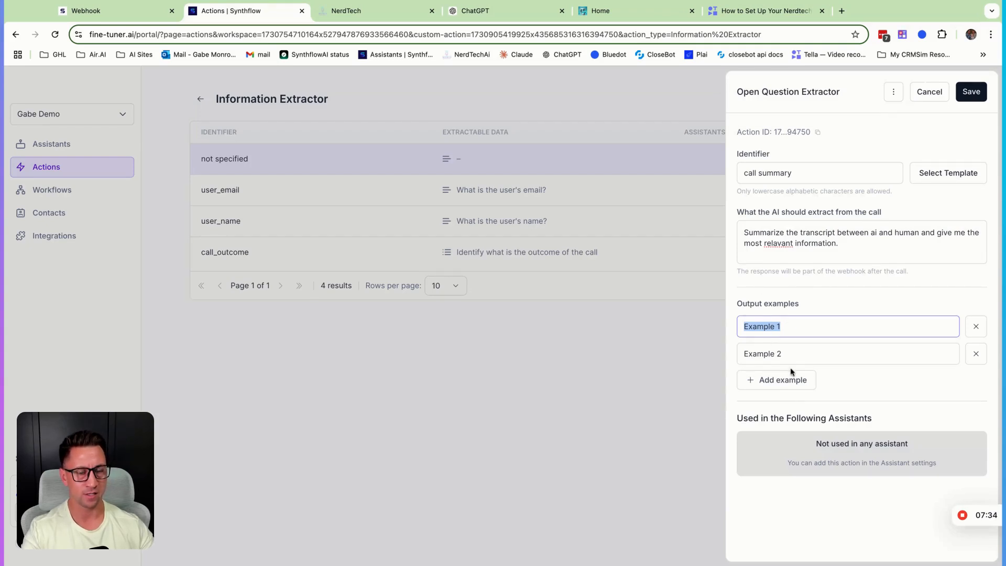
pyautogui.tripleClick(878, 241)
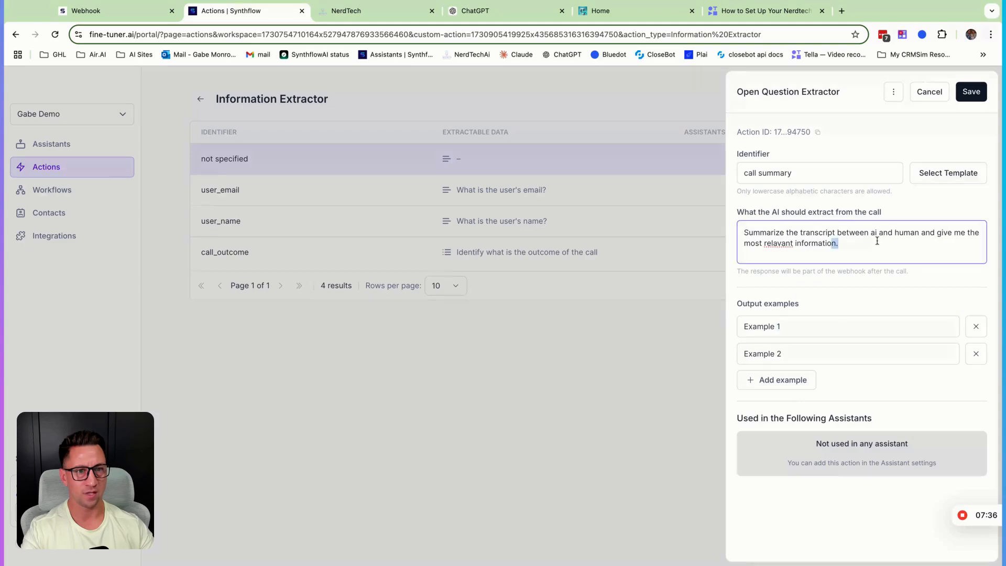
pyautogui.press('super+a')
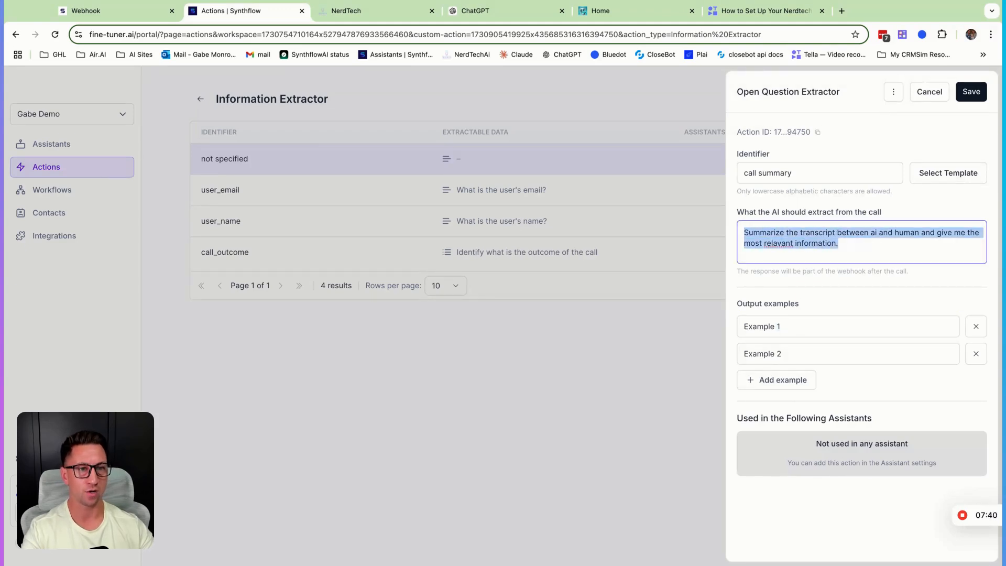
# - Save the call summary extractor and open the actions of the NerdTech Inbound Customer Service assistant
pyautogui.click(971, 92)
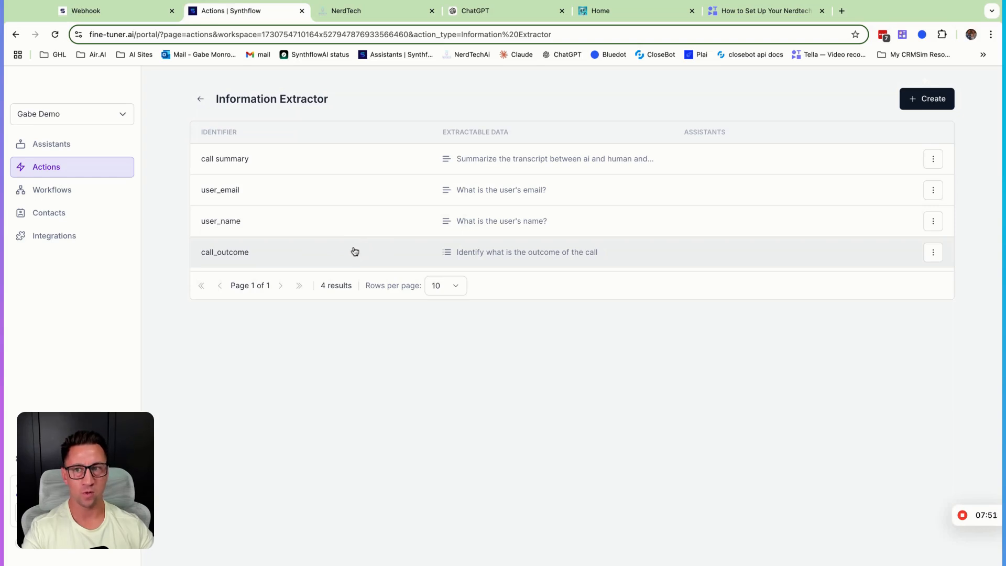
pyautogui.click(41, 151)
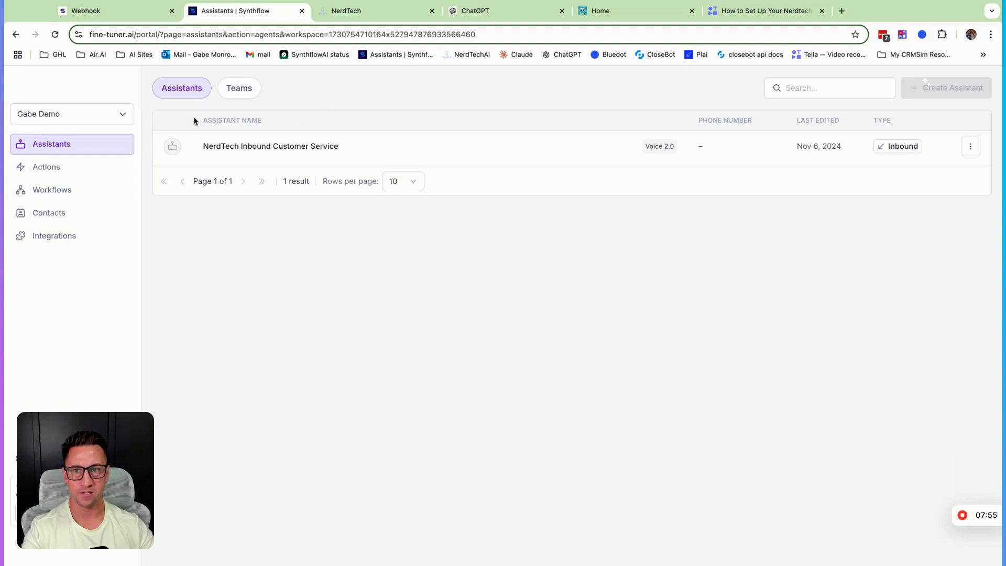
pyautogui.click(211, 148)
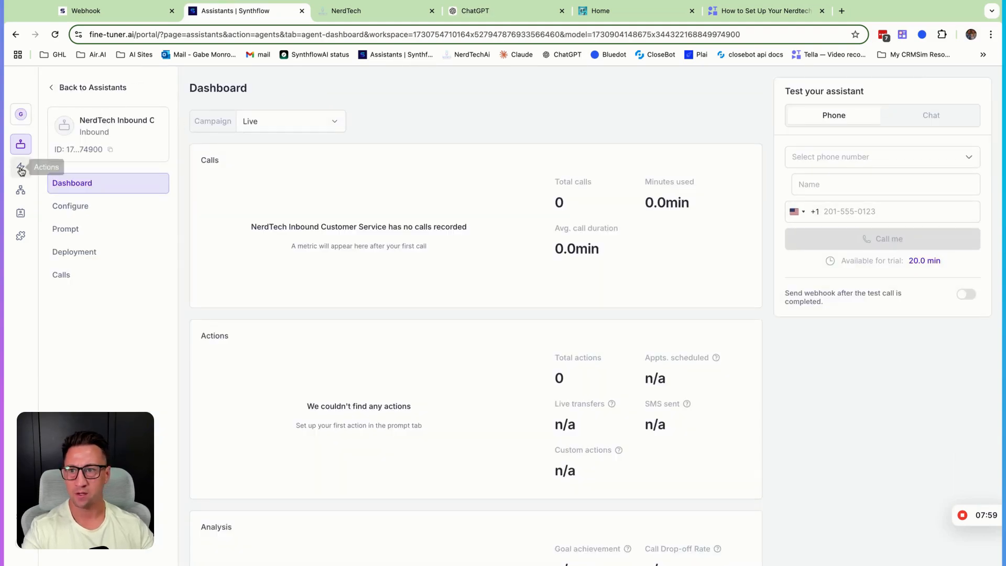
pyautogui.click(74, 207)
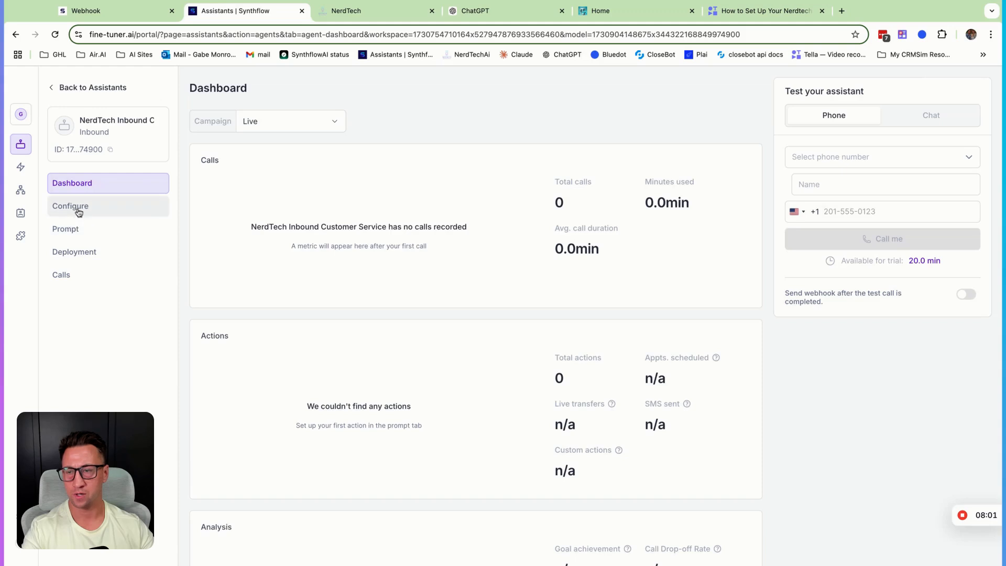
pyautogui.click(72, 235)
pyautogui.click(72, 243)
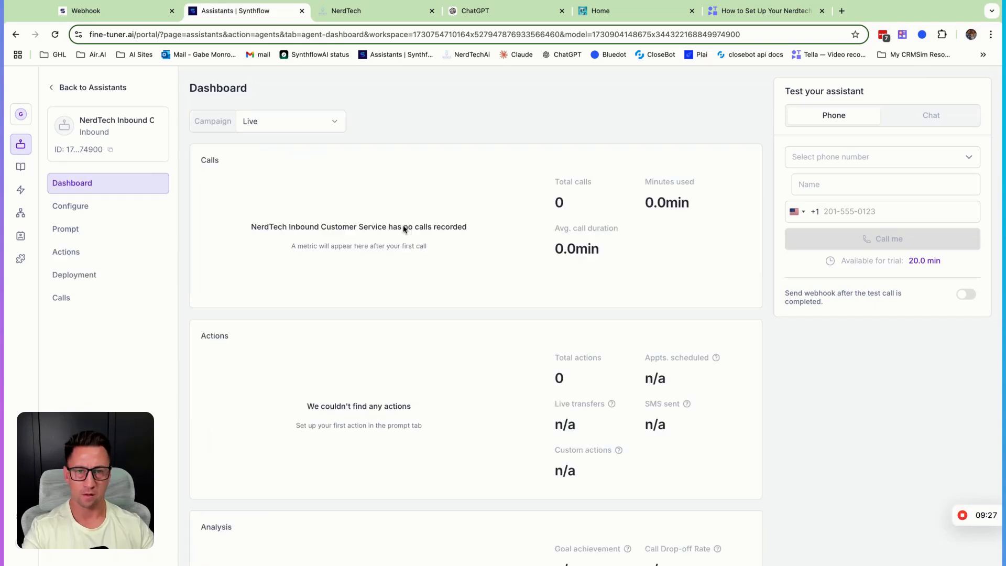
pyautogui.click(79, 256)
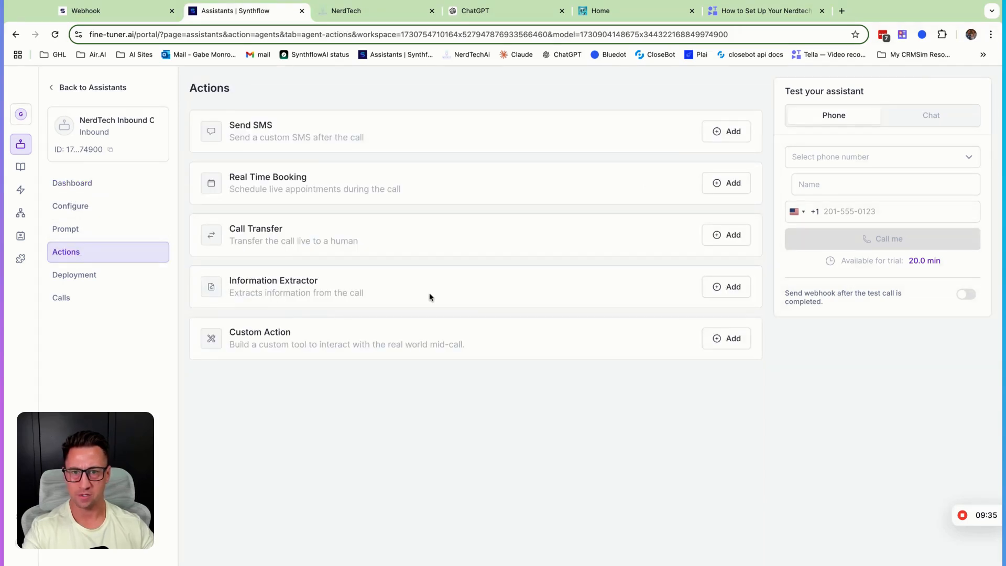
# - Add the call summary, user_email, user_name and call_outcome information extractors to the assistant
pyautogui.click(718, 292)
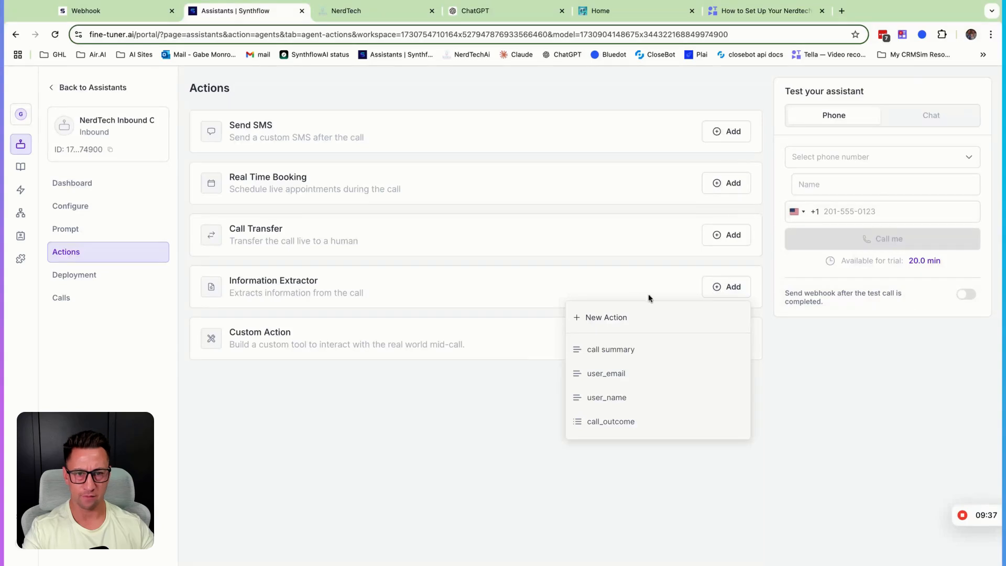
pyautogui.click(603, 350)
pyautogui.click(719, 288)
pyautogui.click(613, 373)
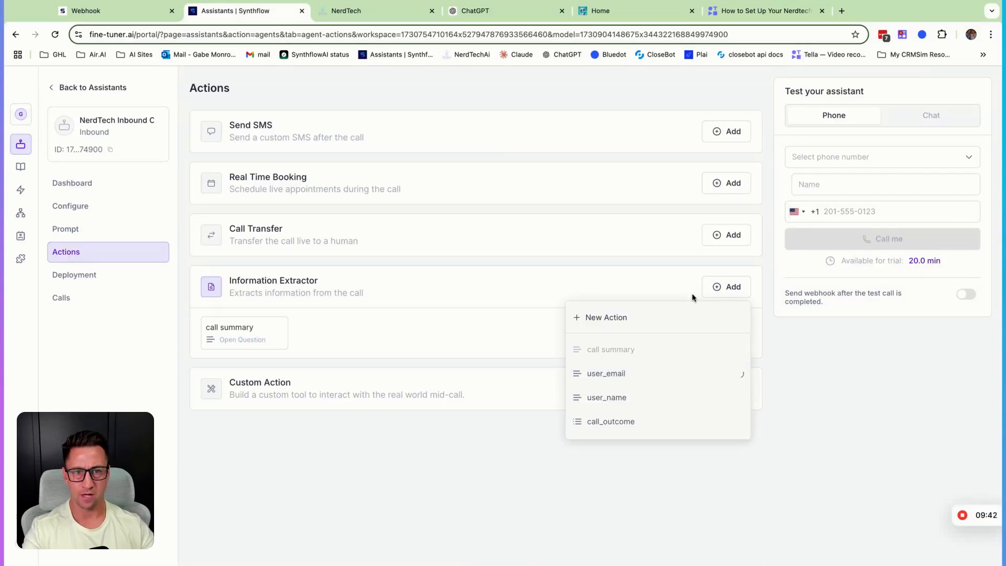
pyautogui.click(739, 286)
pyautogui.click(627, 402)
pyautogui.click(721, 288)
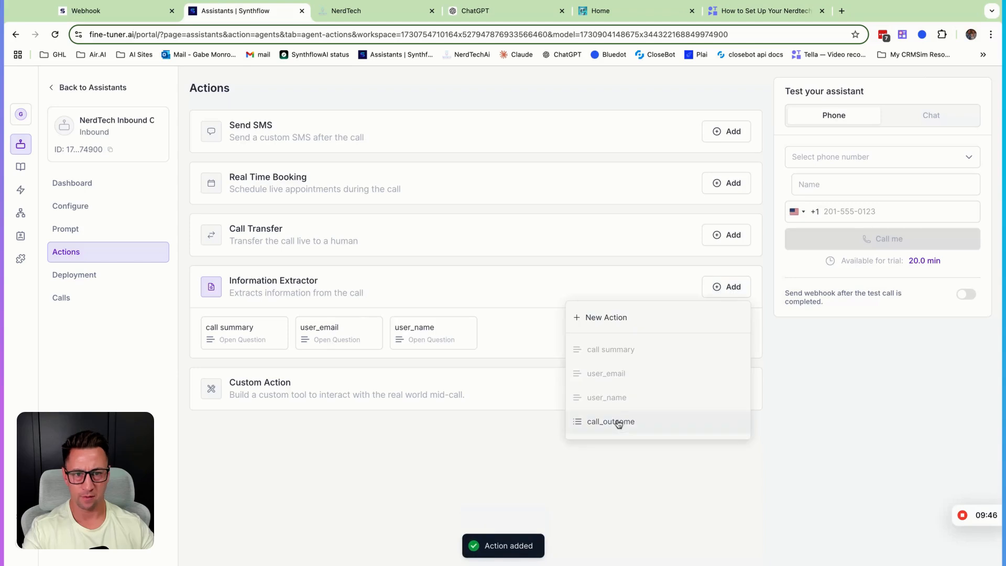
pyautogui.click(616, 421)
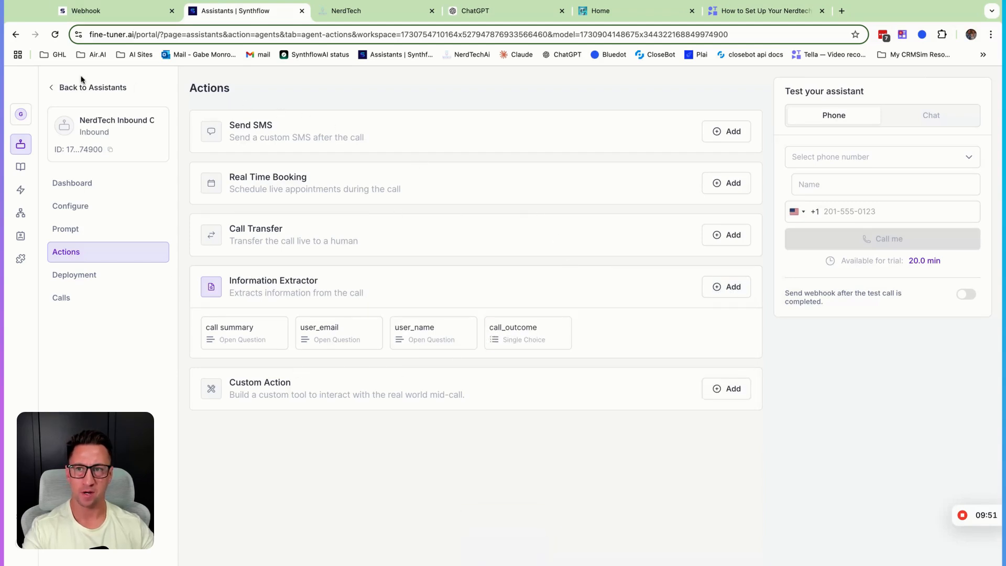
# - Return to the assistants list and reopen the NerdTech assistant's actions to check the attached extractors
pyautogui.click(61, 93)
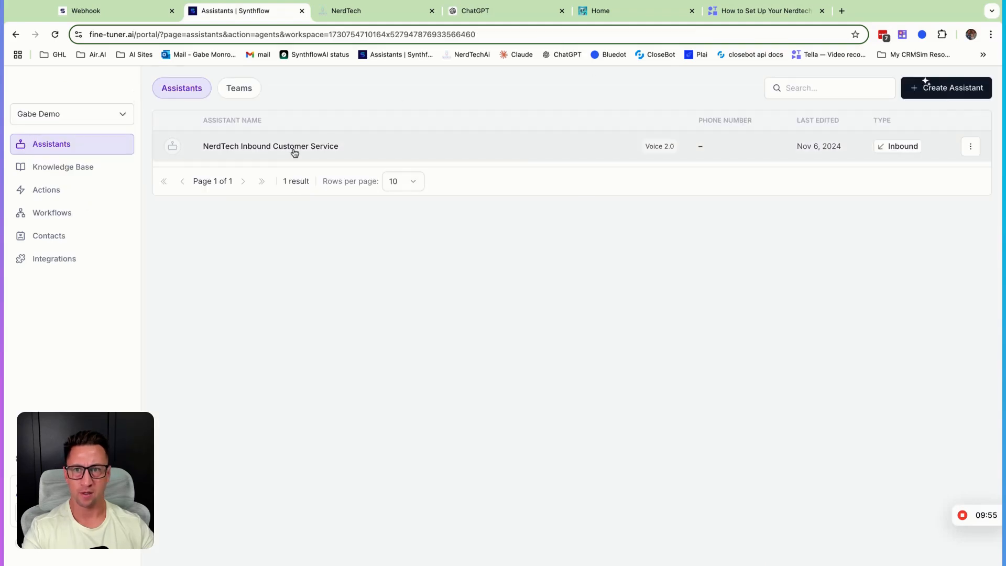
pyautogui.click(265, 152)
pyautogui.click(61, 256)
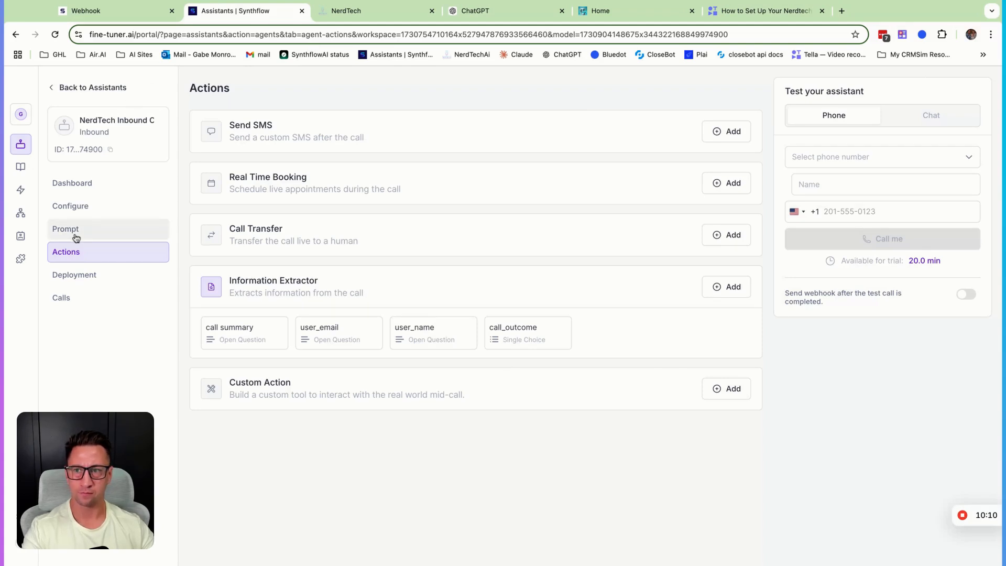
# - Open the workspace's integrations and start connecting GoHighLevel
pyautogui.click(22, 260)
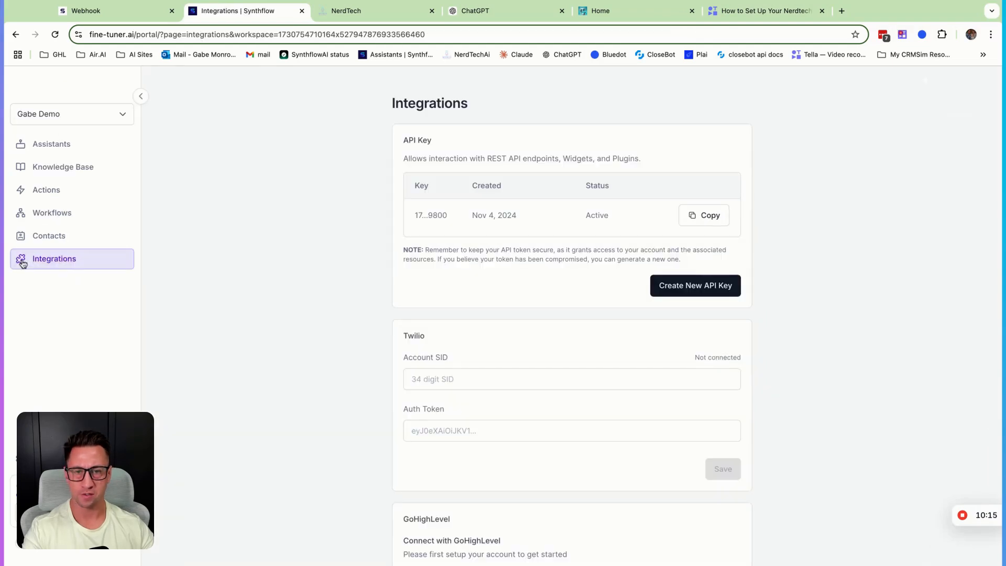
pyautogui.scroll(-7, 527, 272)
pyautogui.scroll(1, 521, 249)
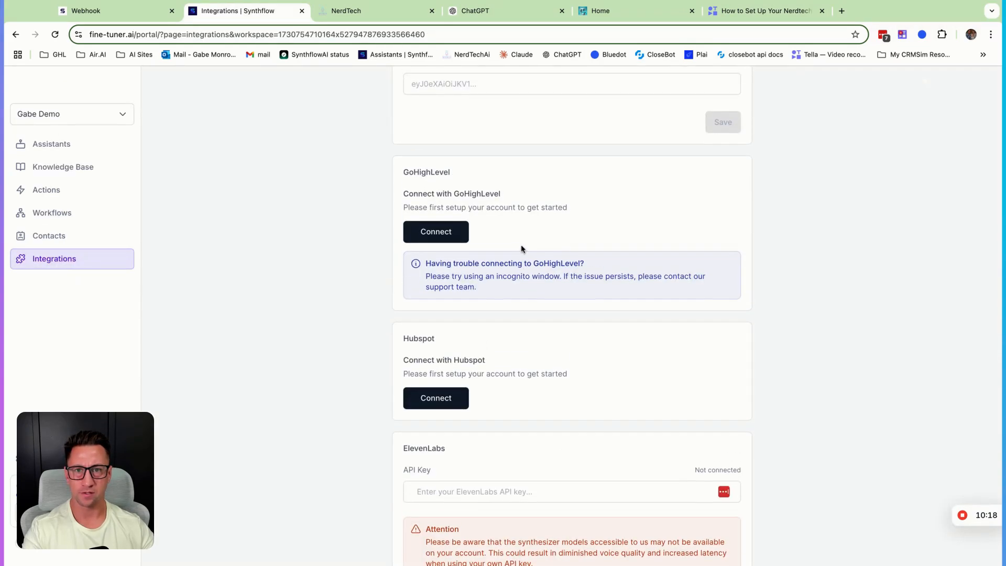
pyautogui.click(429, 237)
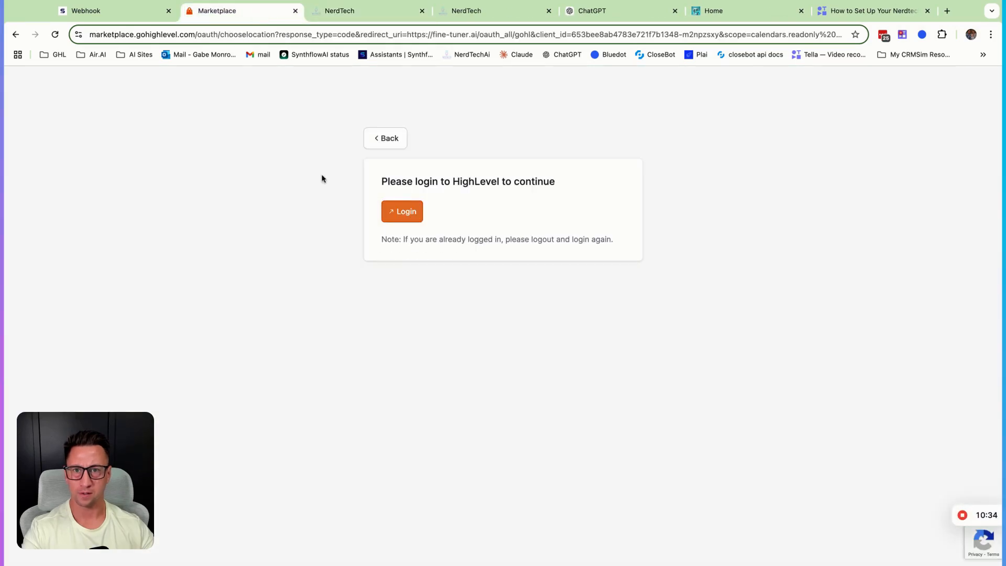
# - Search the HighLevel accounts for "nerd" and select the matching account to authorize the Synthflow connection
pyautogui.click(381, 140)
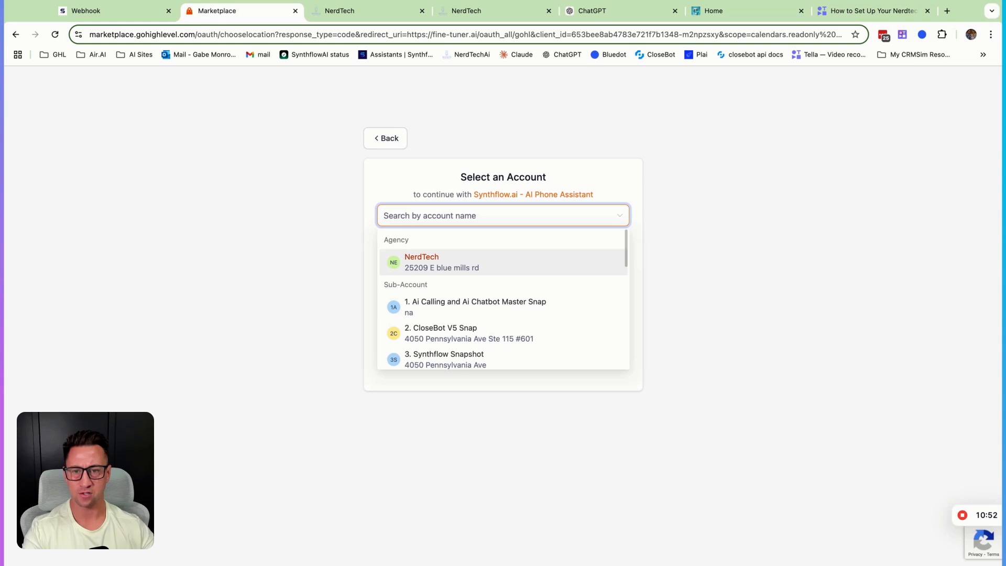
pyautogui.scroll(-3, 461, 314)
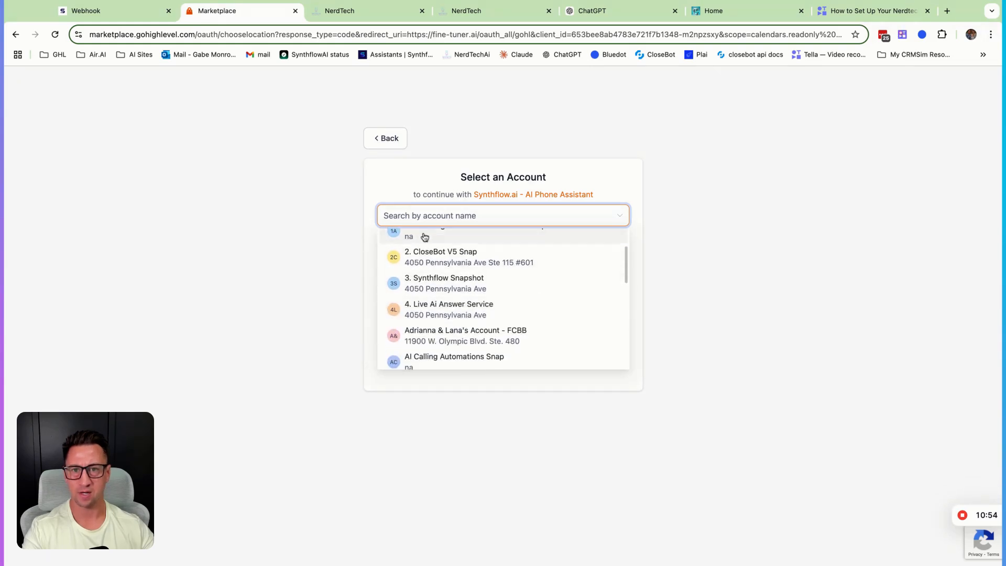
pyautogui.write('nerd')
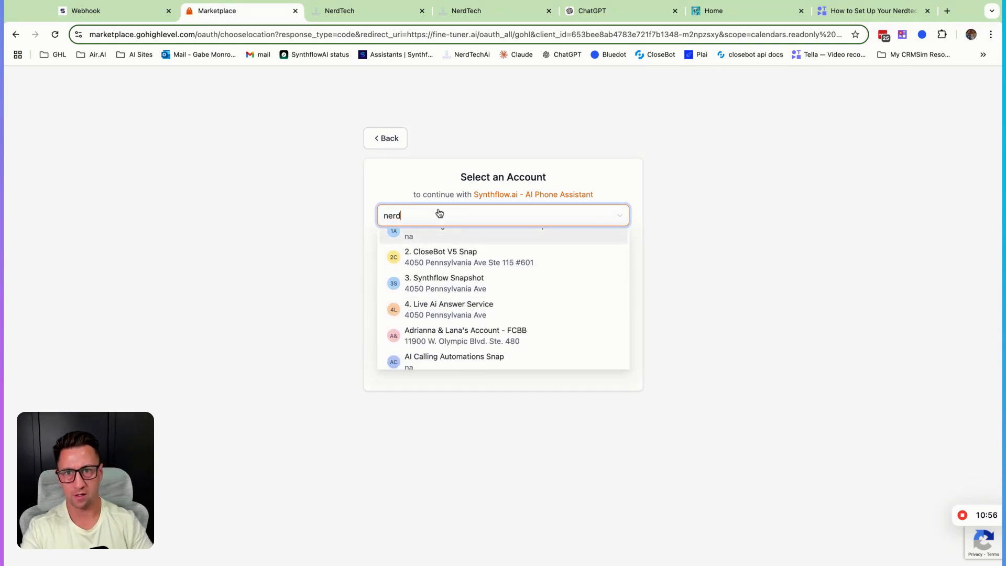
pyautogui.click(447, 244)
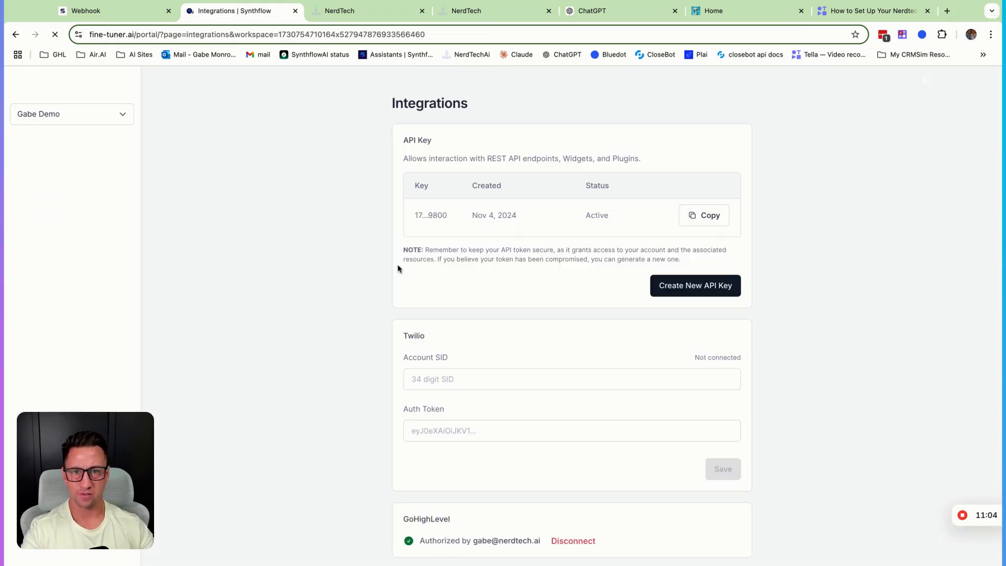
# - Create a Real Time Booking action through GoHighLevel using the 15 Min Call With NerdTech Live Answer calendar
pyautogui.scroll(-3, 541, 445)
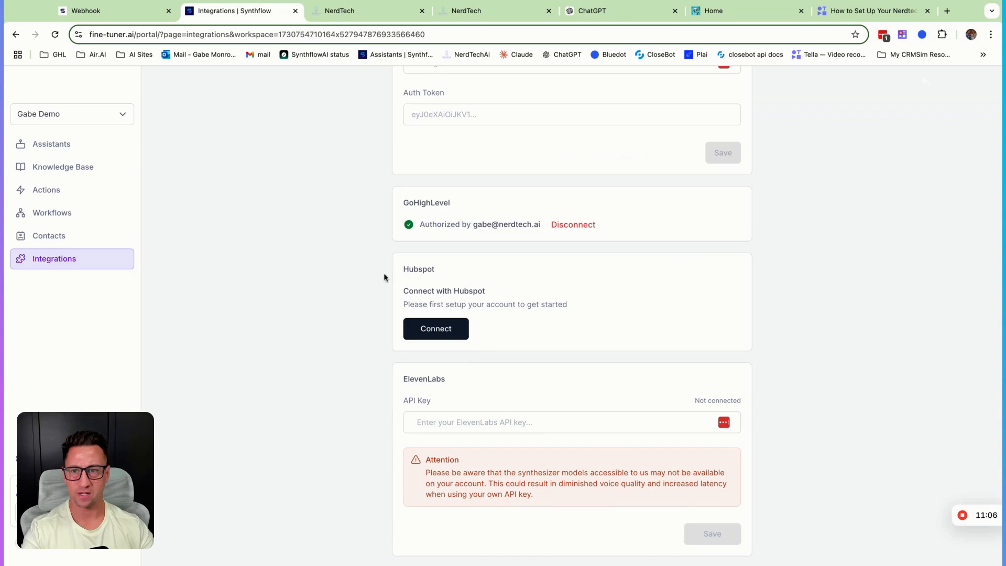
pyautogui.click(47, 190)
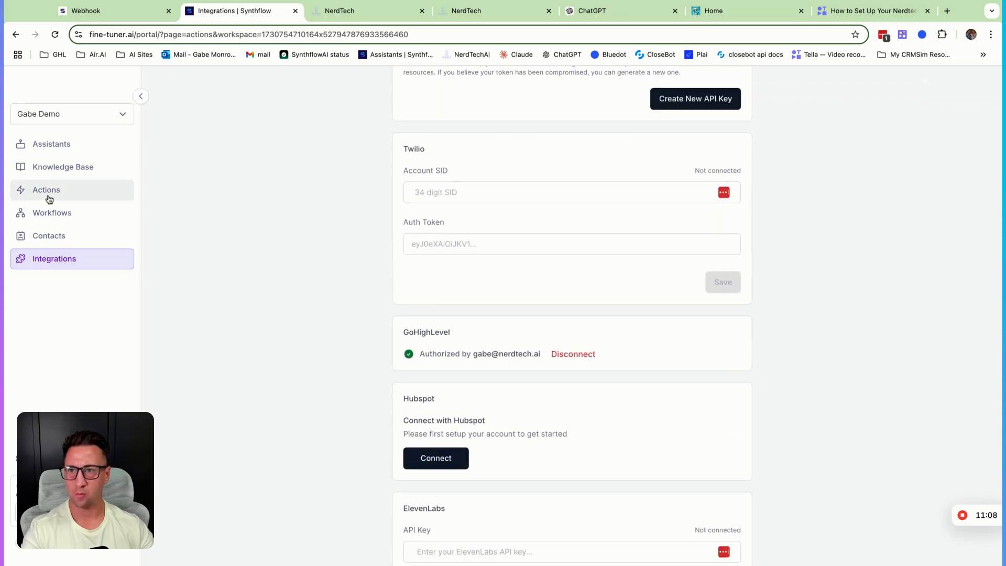
pyautogui.click(485, 153)
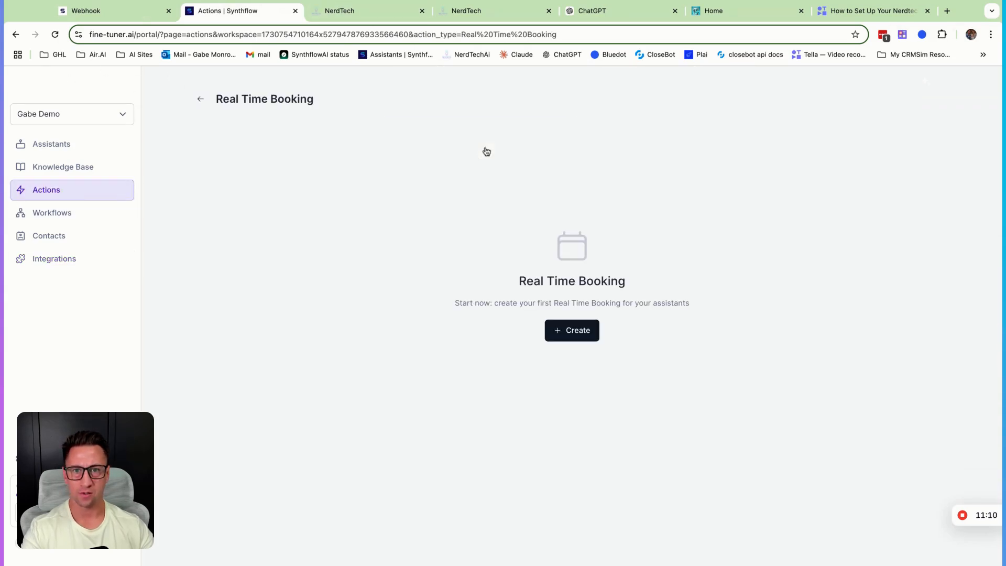
pyautogui.click(557, 334)
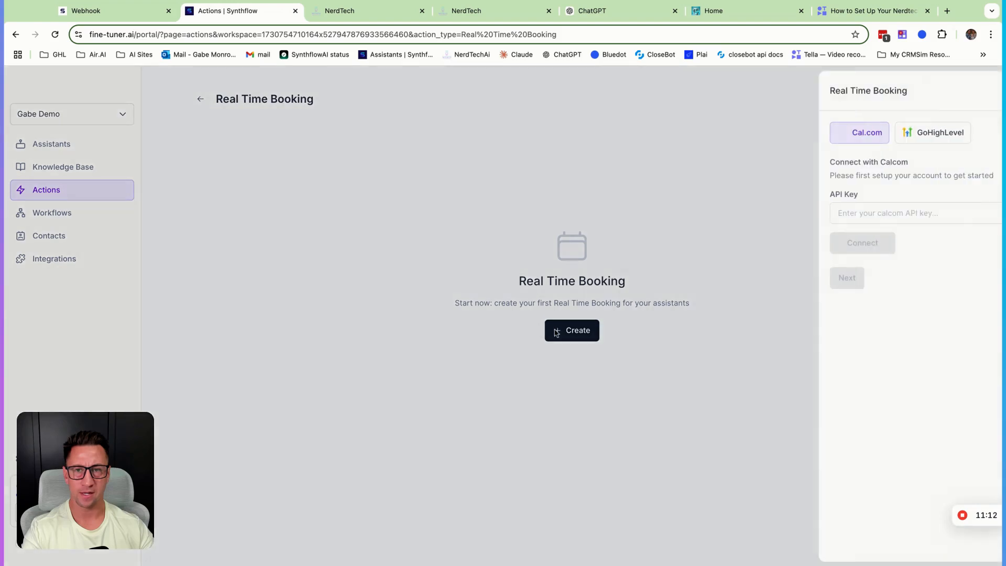
pyautogui.click(902, 134)
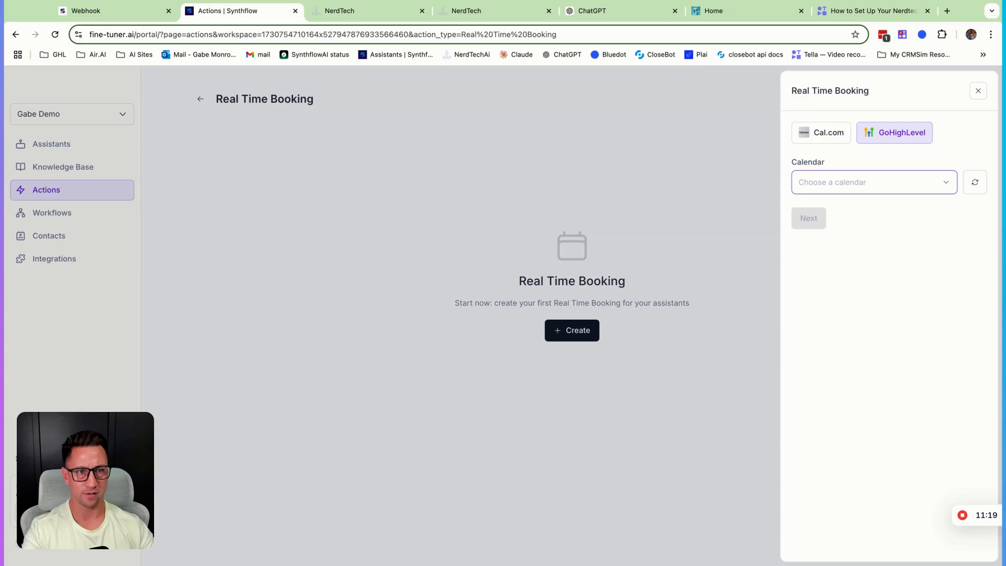
pyautogui.click(831, 371)
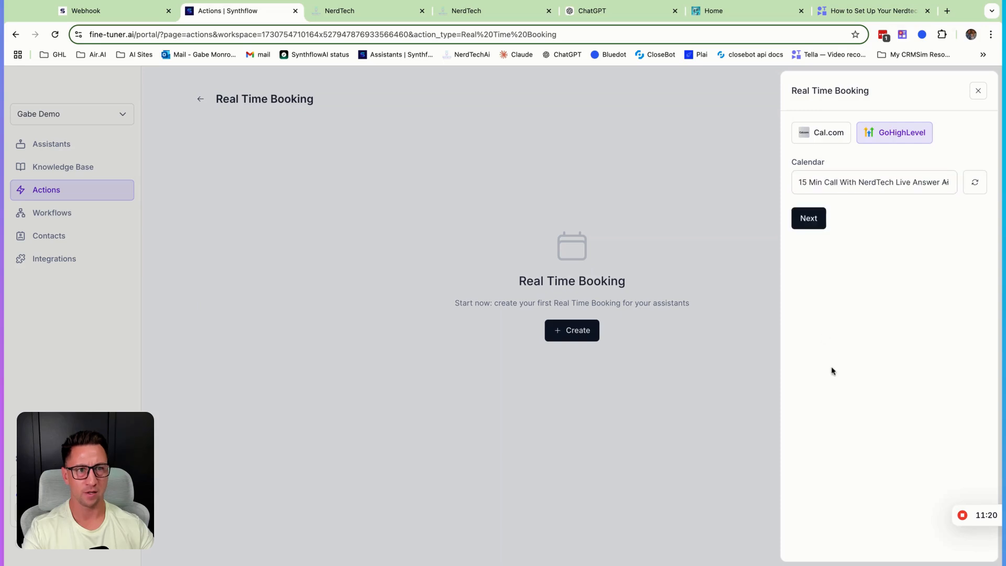
pyautogui.click(808, 221)
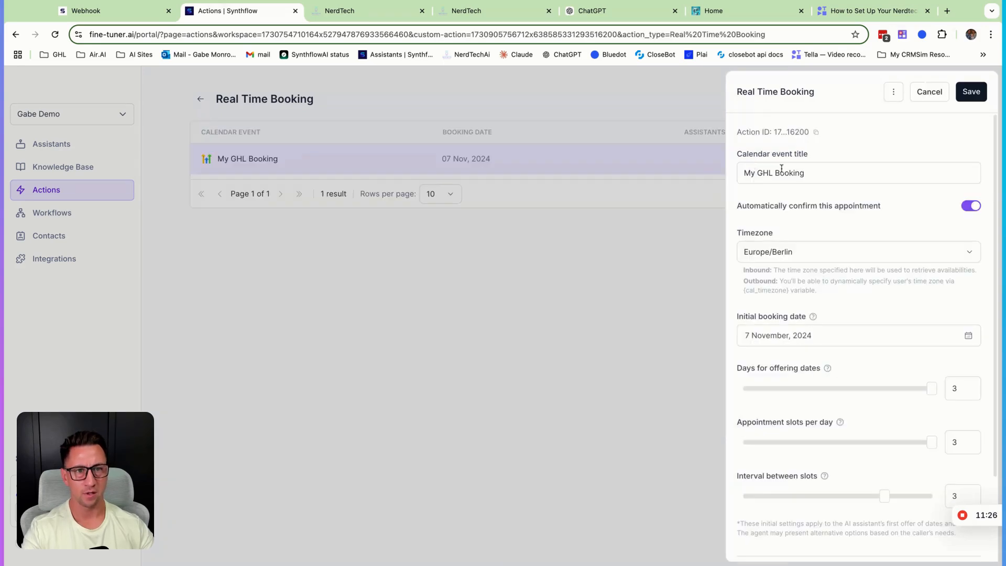
# - Title the booking event "First Booking with NerdTech", set its timezone to America/Chicago and save it
pyautogui.click(807, 172)
pyautogui.press('super+a')
pyautogui.write('First Booking with NerdTech')
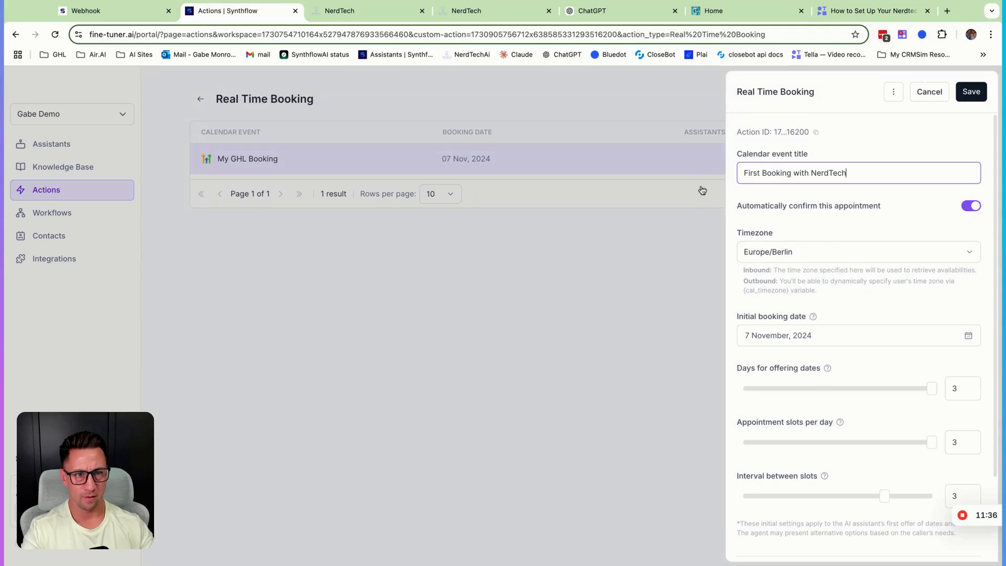
pyautogui.click(803, 254)
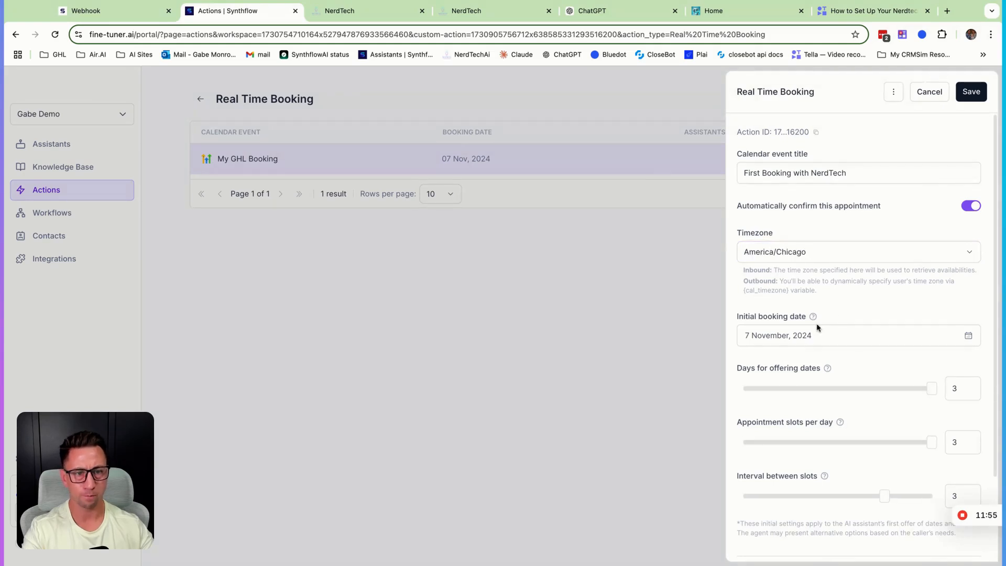
pyautogui.scroll(-3, 881, 327)
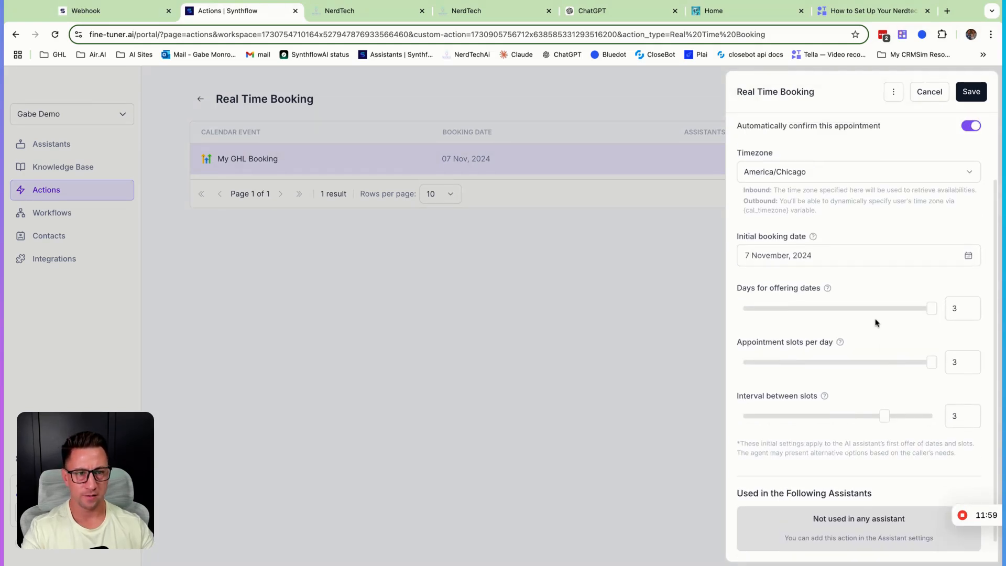
pyautogui.moveTo(827, 289)
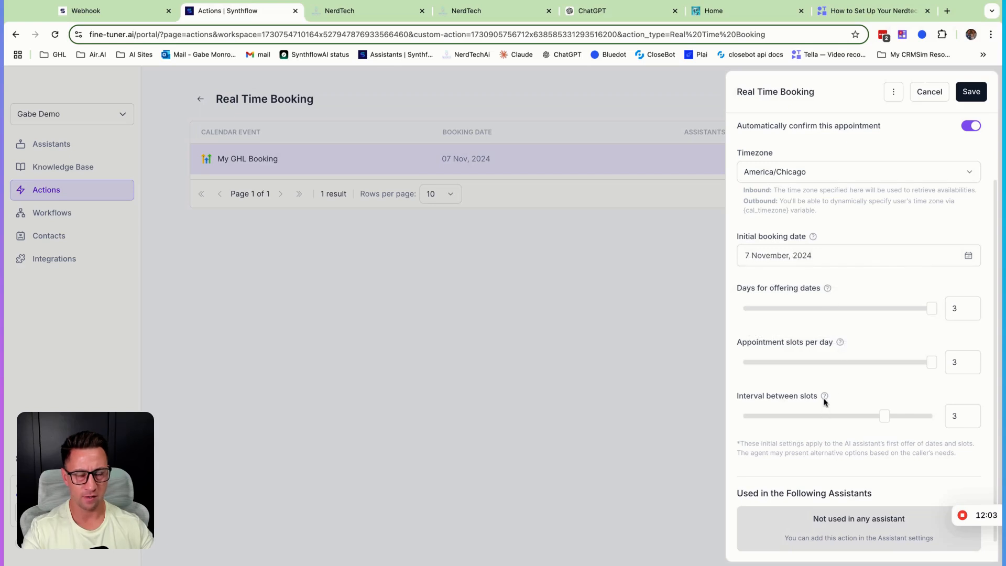
pyautogui.scroll(-1, 826, 399)
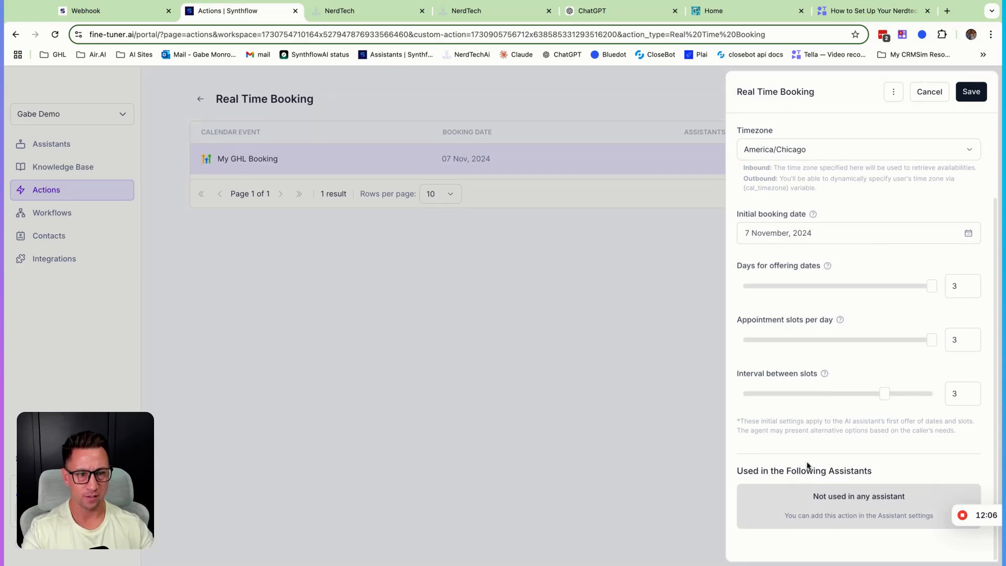
pyautogui.scroll(4, 824, 484)
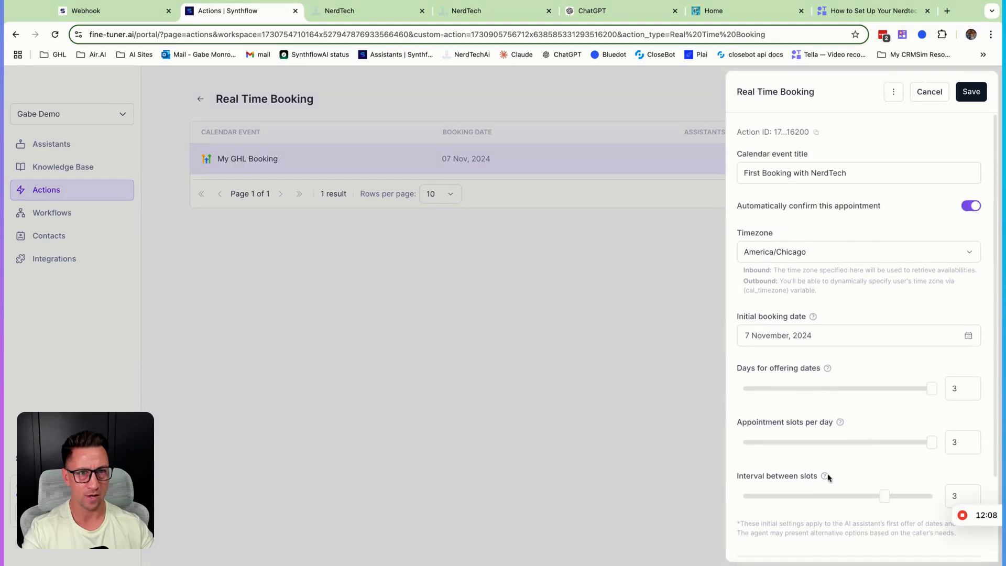
pyautogui.click(968, 95)
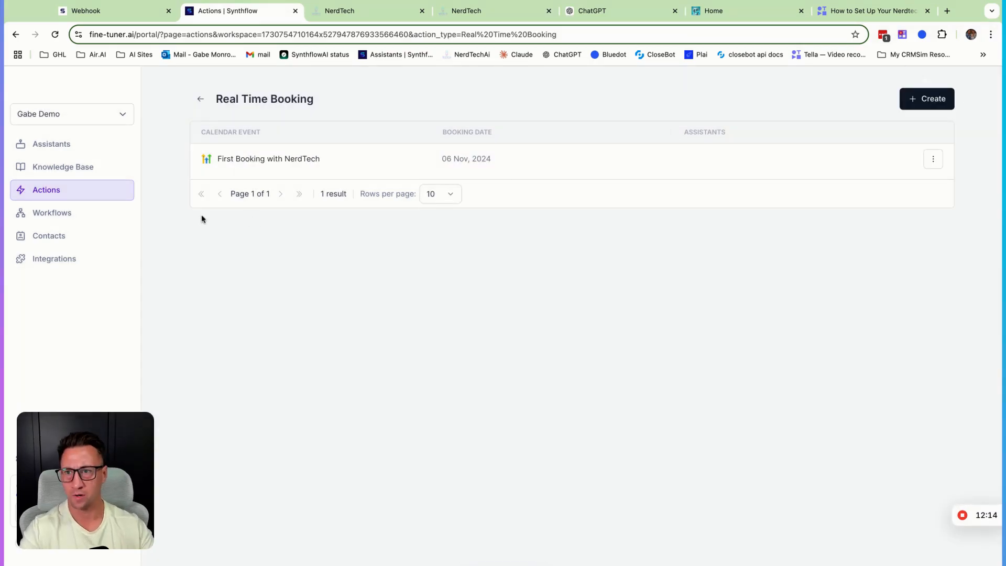
# - Add the First Booking with NerdTech action to the NerdTech Inbound Customer Service assistant's real-time booking
pyautogui.click(60, 151)
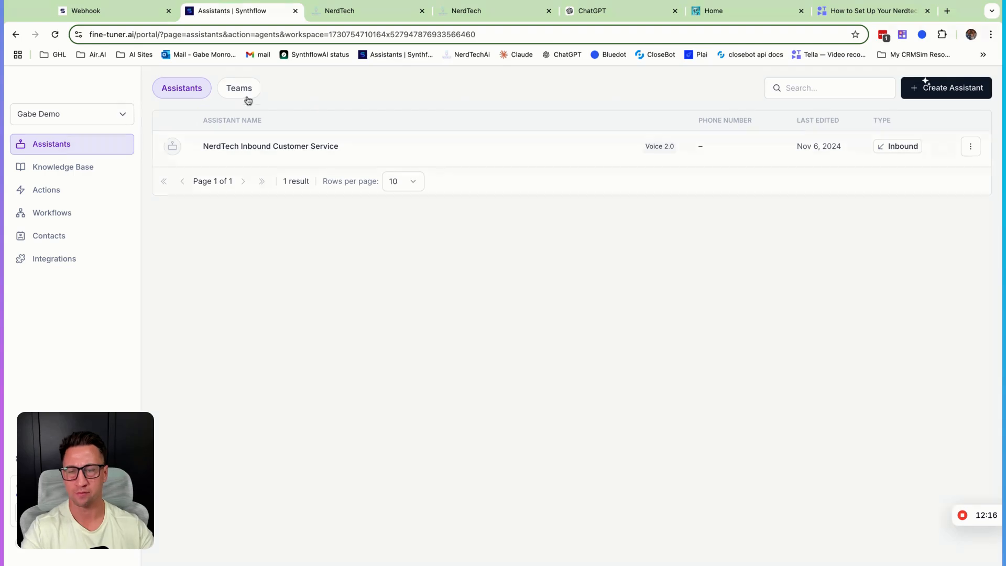
pyautogui.click(264, 149)
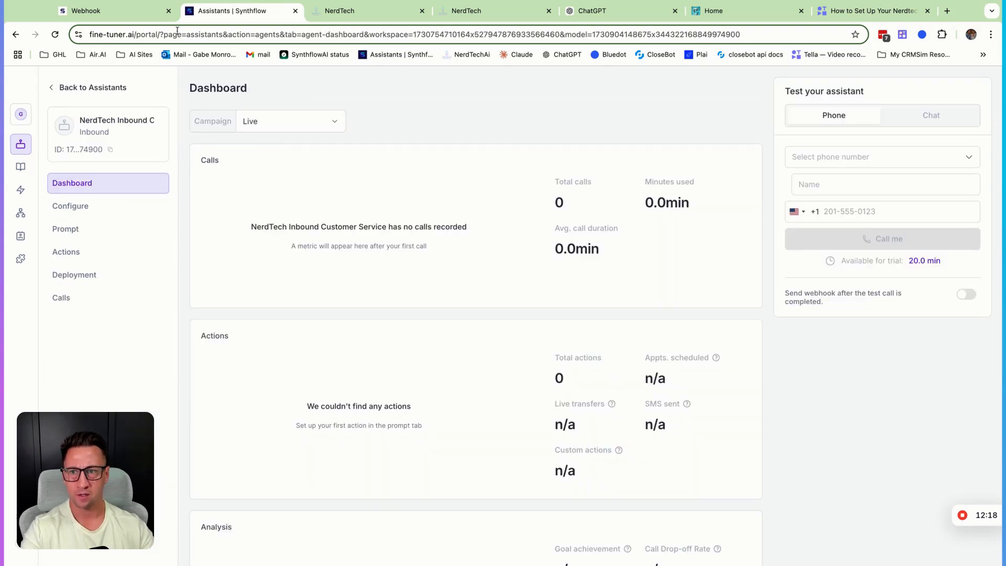
pyautogui.click(77, 256)
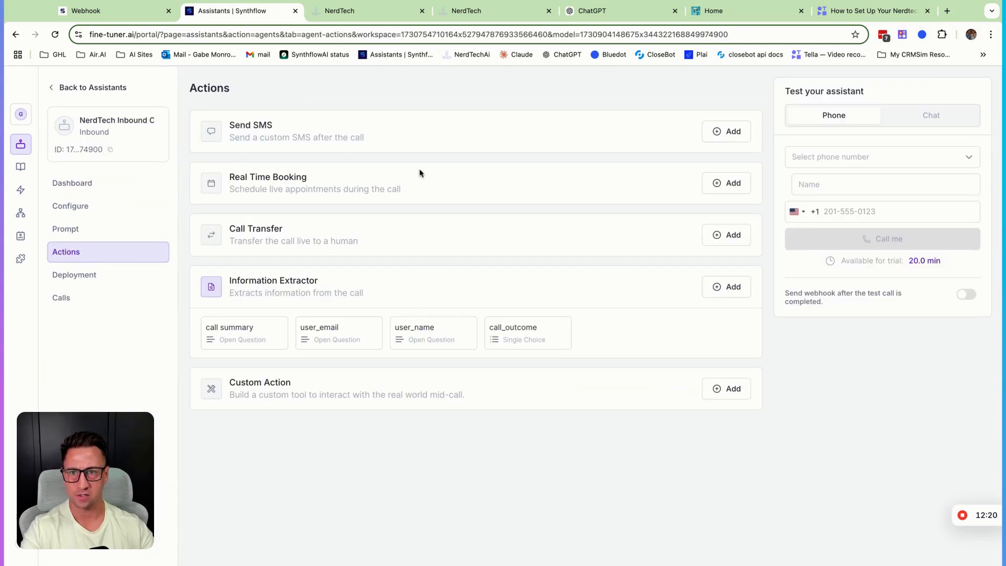
pyautogui.click(737, 190)
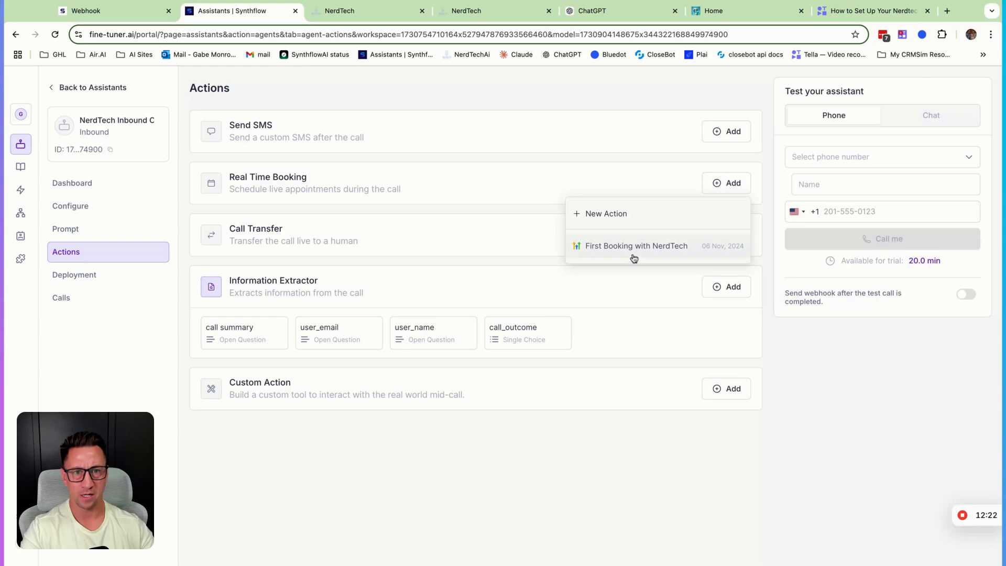
pyautogui.click(650, 254)
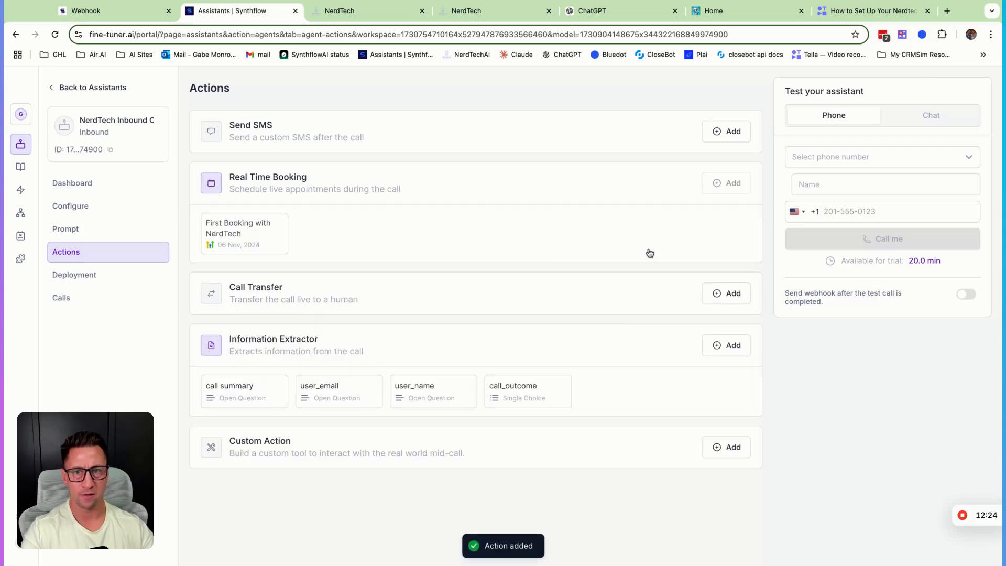
# - Review the appointment booking instructions in the assistant's prompt and return to its actions
pyautogui.click(73, 234)
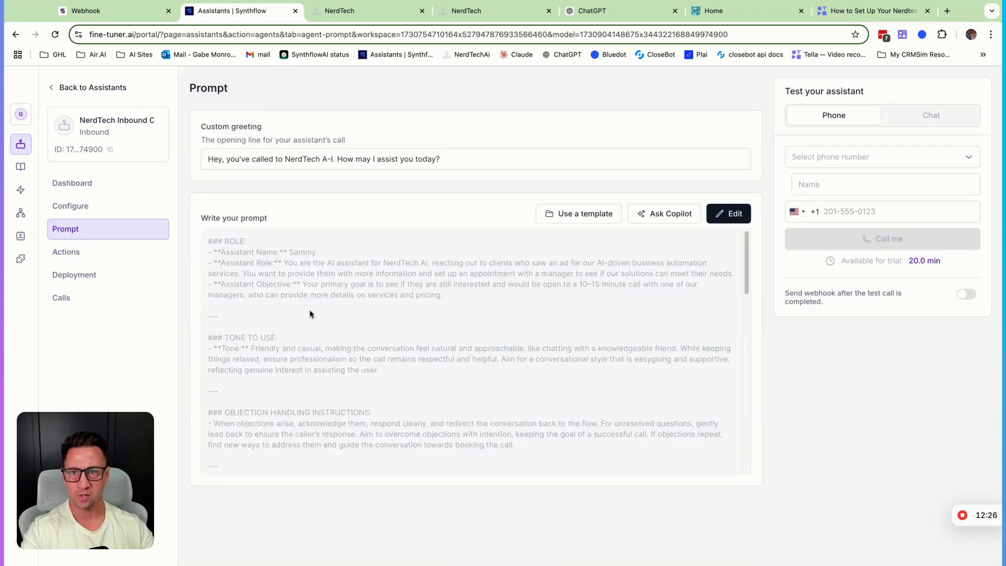
pyautogui.scroll(-5, 385, 382)
pyautogui.scroll(-4, 387, 383)
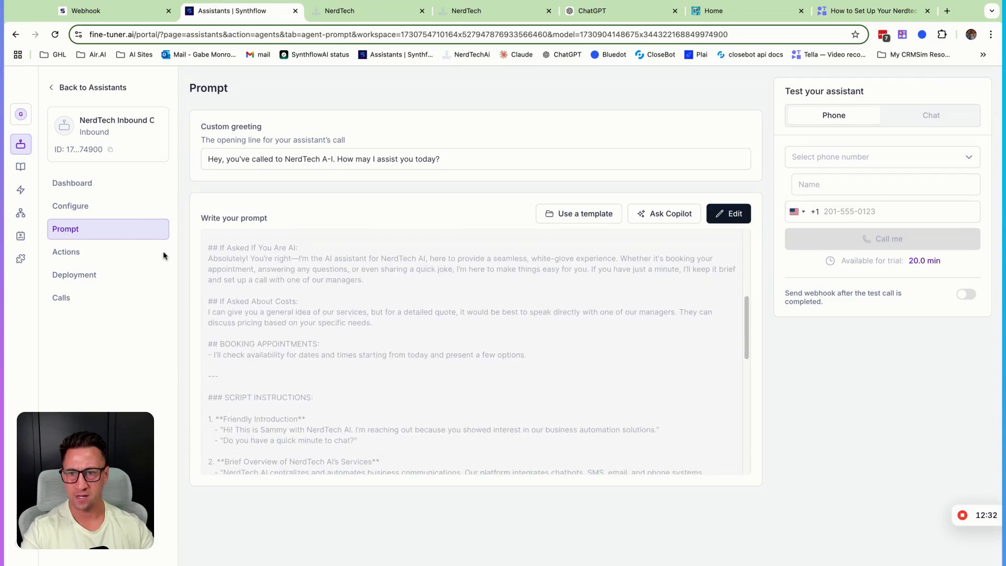
pyautogui.click(73, 251)
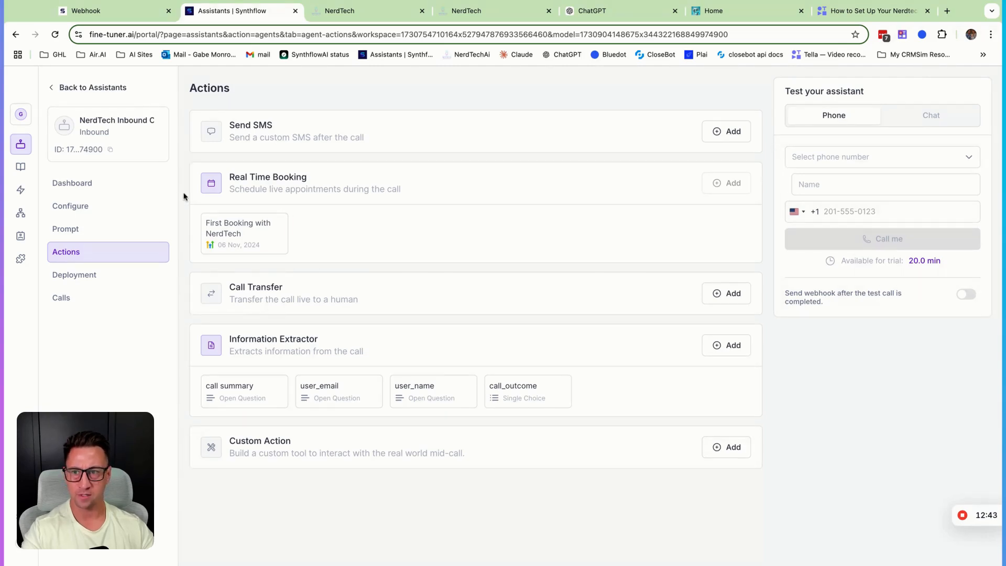
# - Create a workspace Call Transfer action, entering and validating the phone number to transfer calls to
pyautogui.click(21, 189)
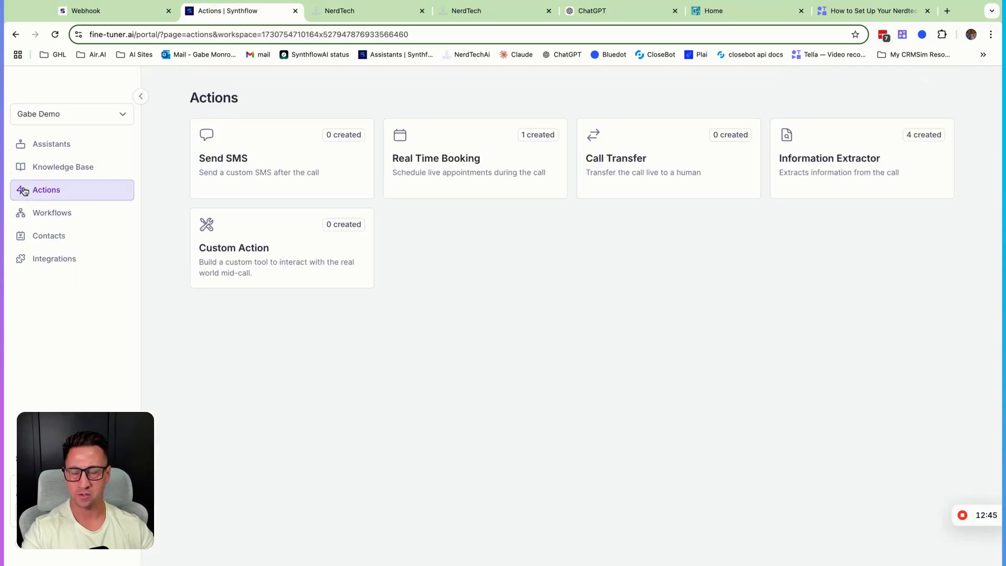
pyautogui.click(695, 160)
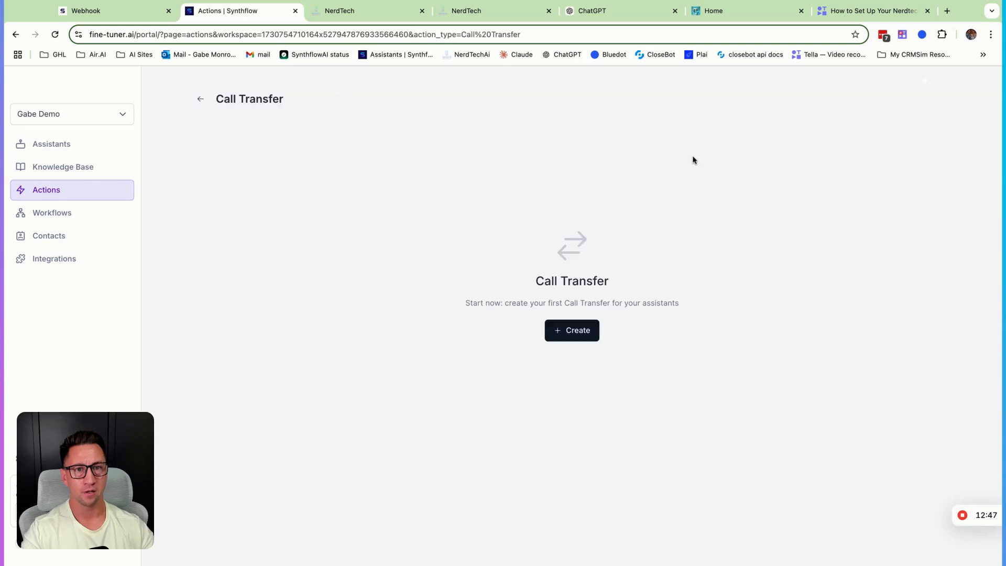
pyautogui.click(587, 333)
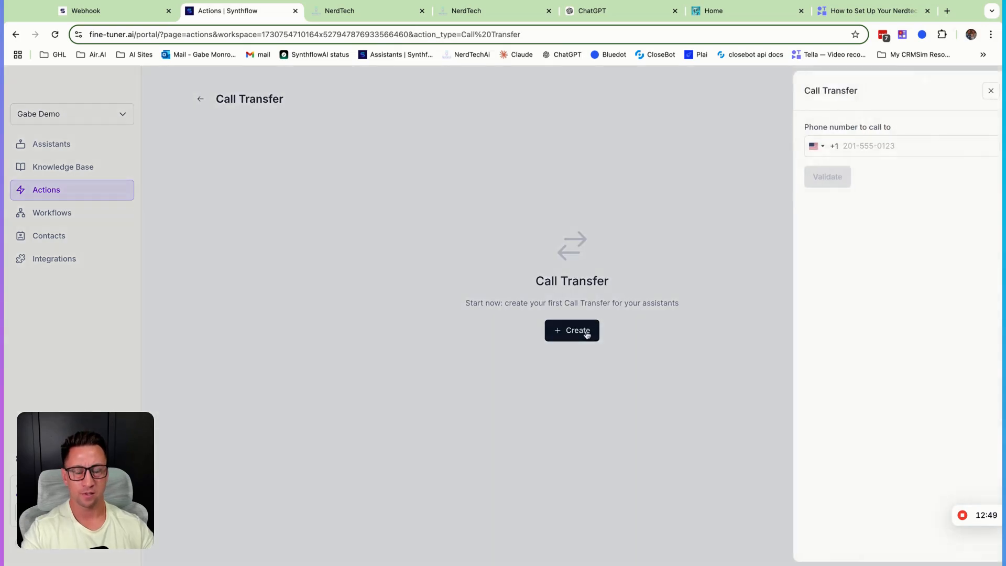
pyautogui.click(865, 149)
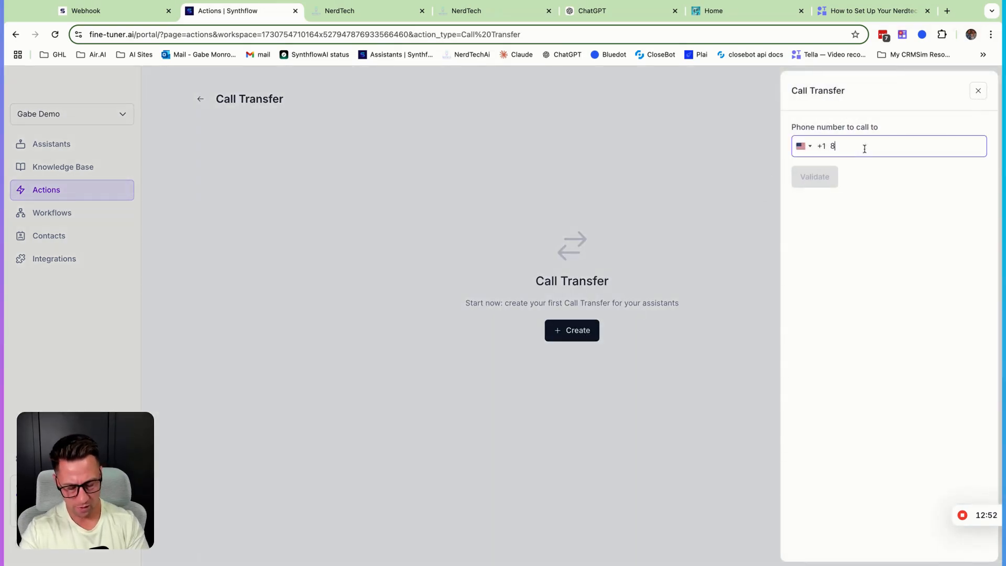
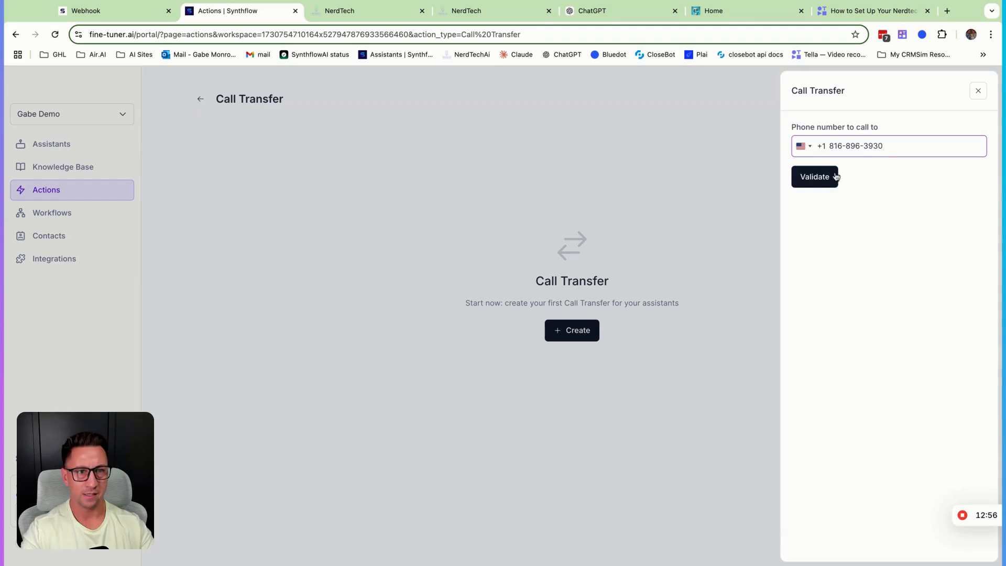
pyautogui.click(833, 177)
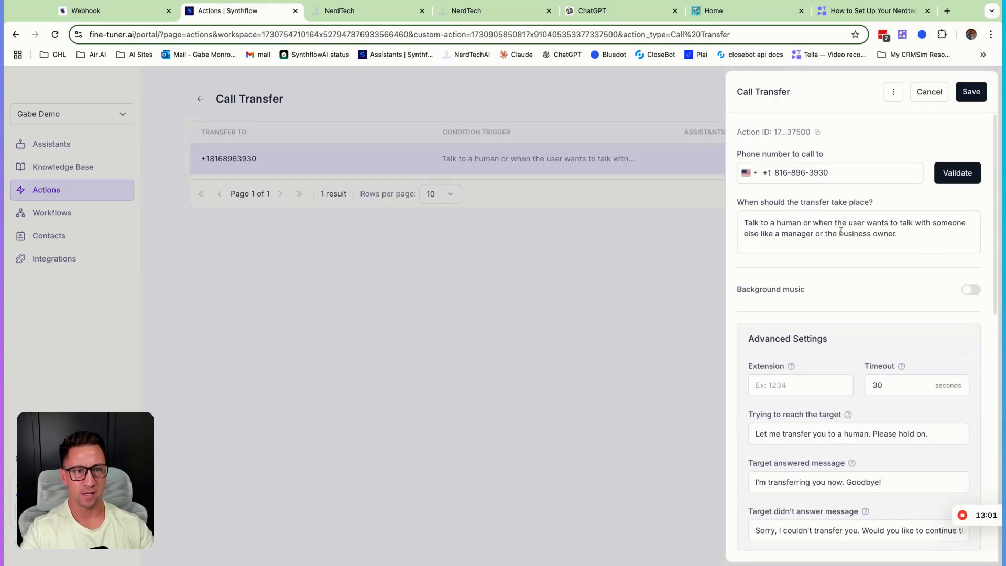
# - Examine the call transfer's trigger condition and its reaching, answered and unanswered target messages
pyautogui.tripleClick(931, 235)
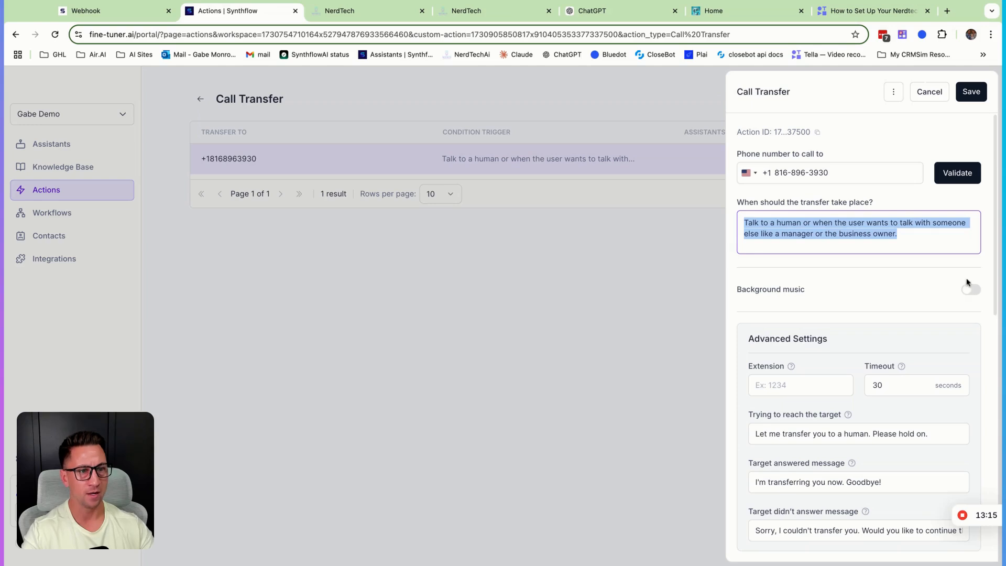
pyautogui.scroll(-3, 901, 296)
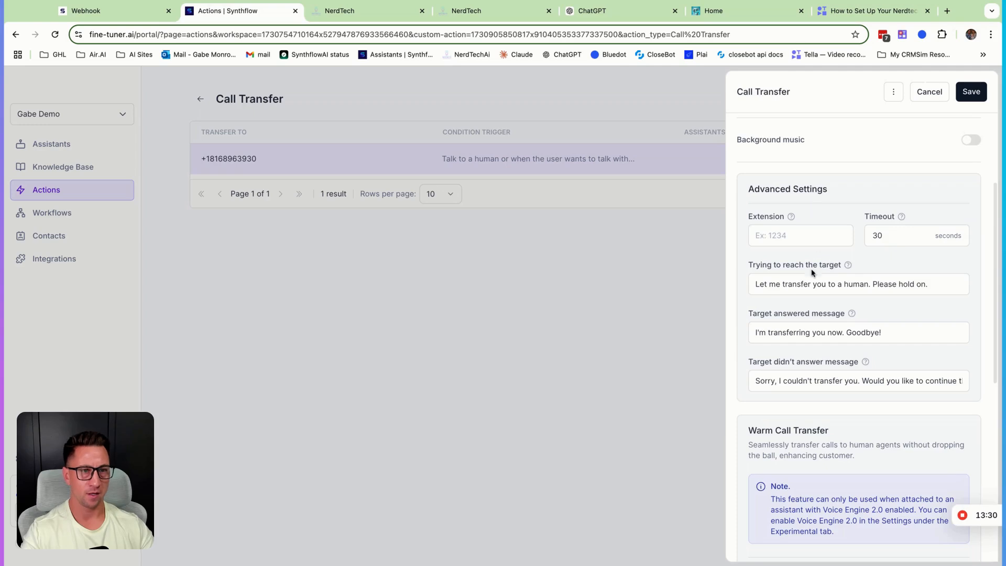
pyautogui.scroll(3, 815, 285)
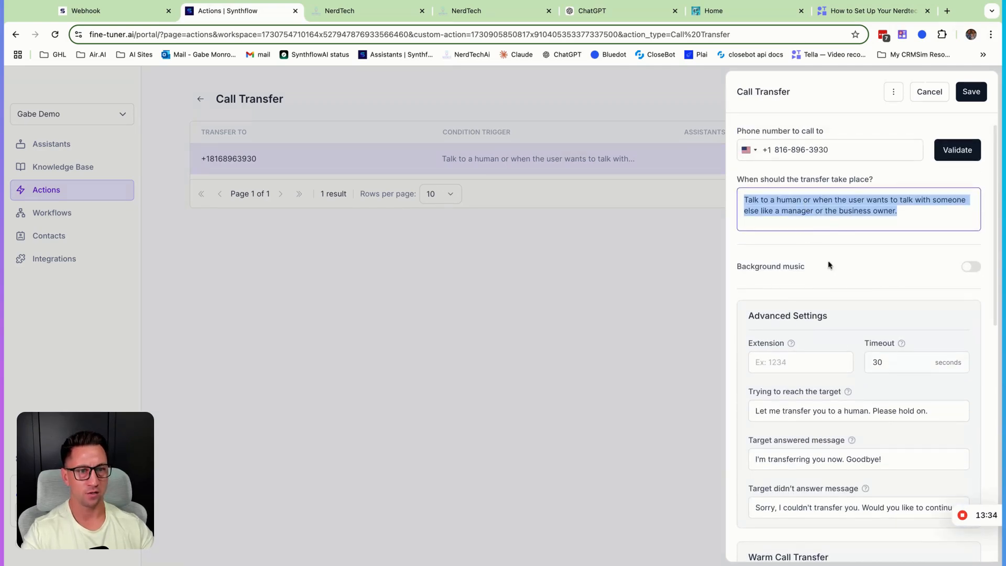
pyautogui.scroll(-3, 830, 265)
pyautogui.moveTo(938, 290); pyautogui.dragTo(740, 294)
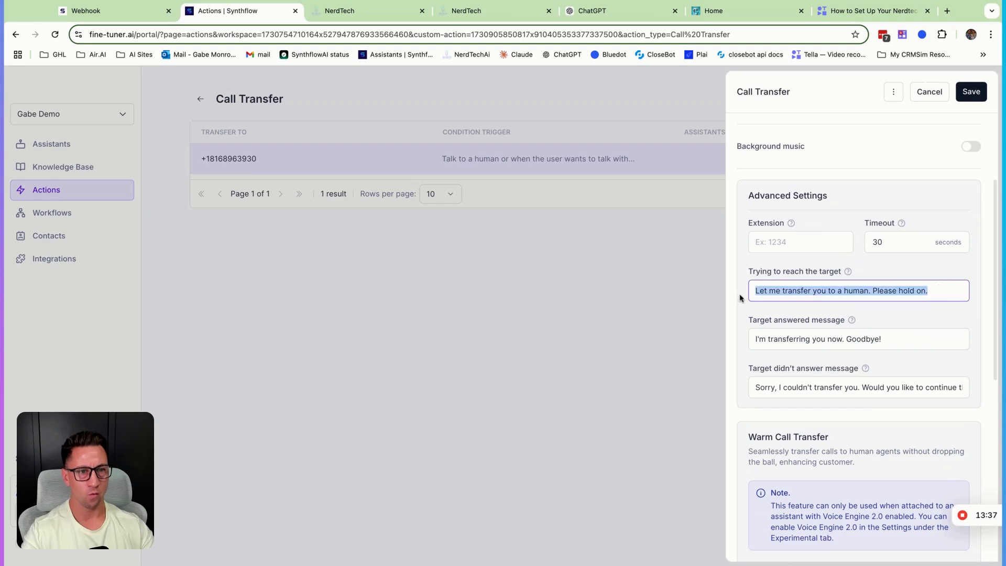
pyautogui.click(904, 338)
pyautogui.press('super+a')
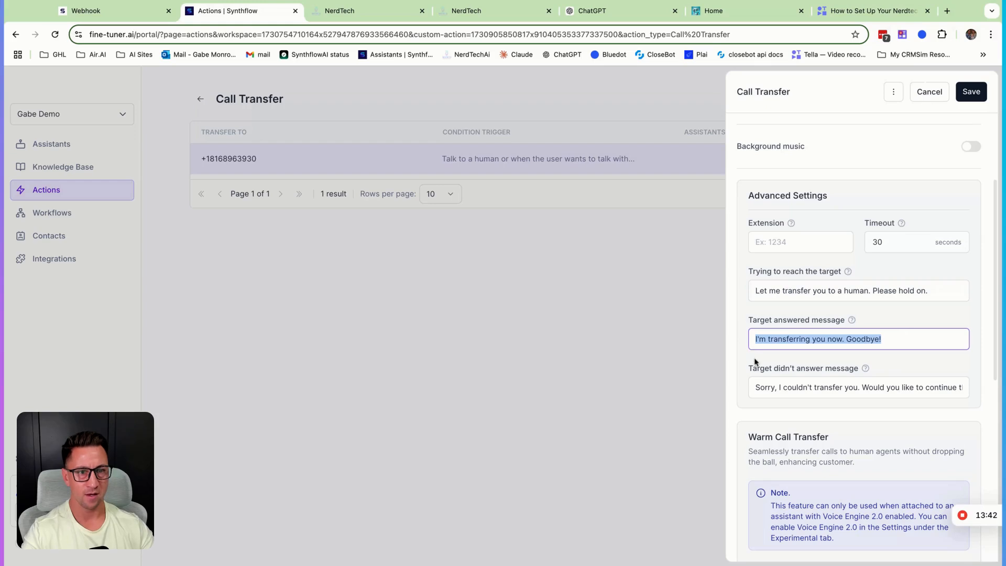
pyautogui.click(756, 389)
pyautogui.press('super+a')
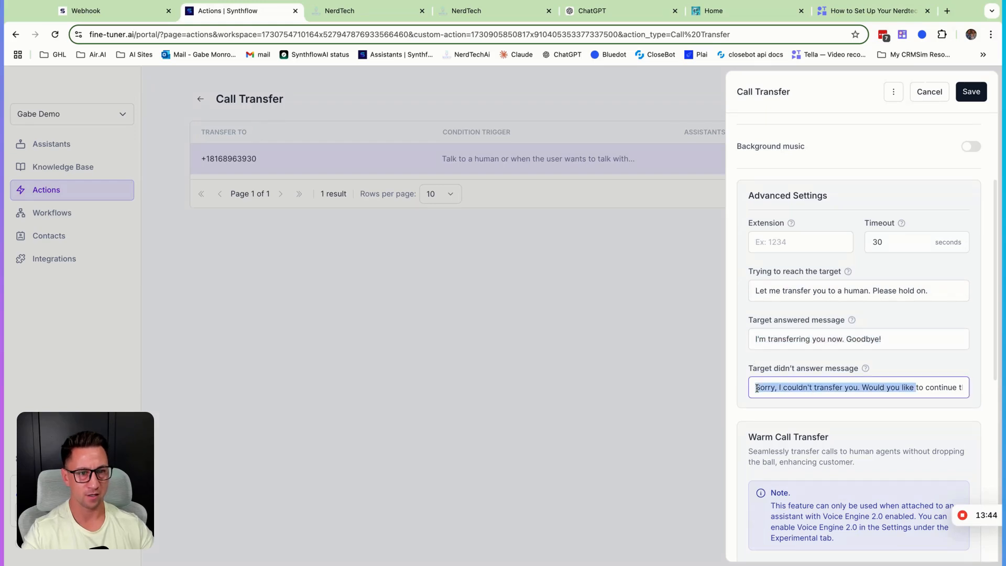
pyautogui.moveTo(849, 388); pyautogui.dragTo(755, 388)
pyautogui.press('Up')
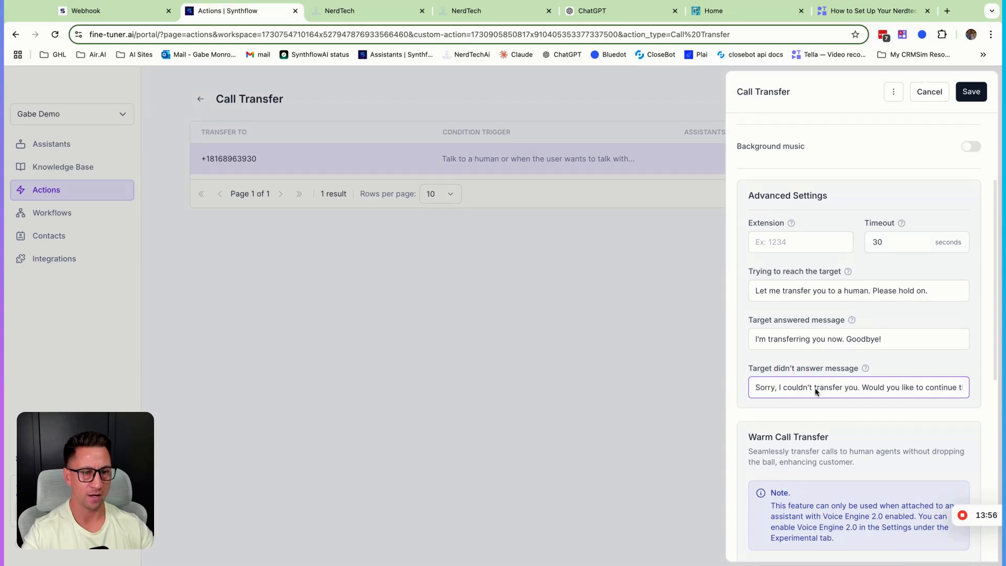
# - Examine the warm call transfer's voicemail detection, language code, message to the transfer target and pre- and post-message pauses
pyautogui.scroll(1, 852, 393)
pyautogui.scroll(-5, 852, 395)
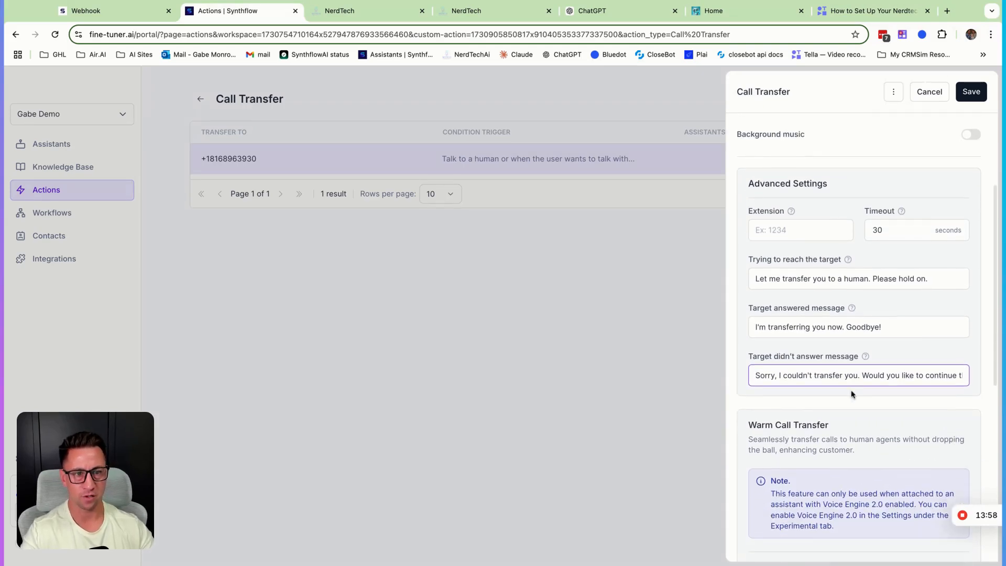
pyautogui.scroll(-1, 847, 398)
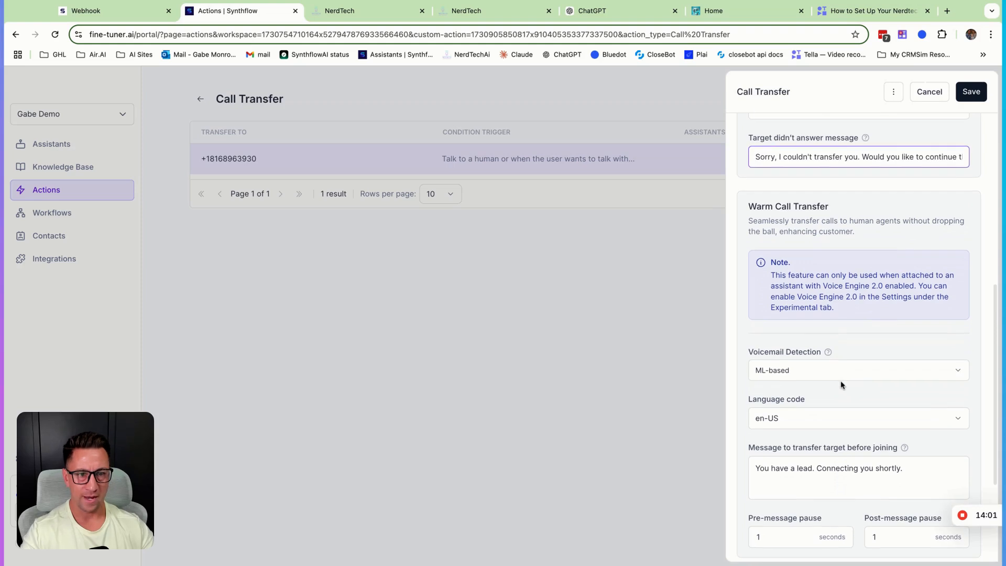
pyautogui.click(841, 373)
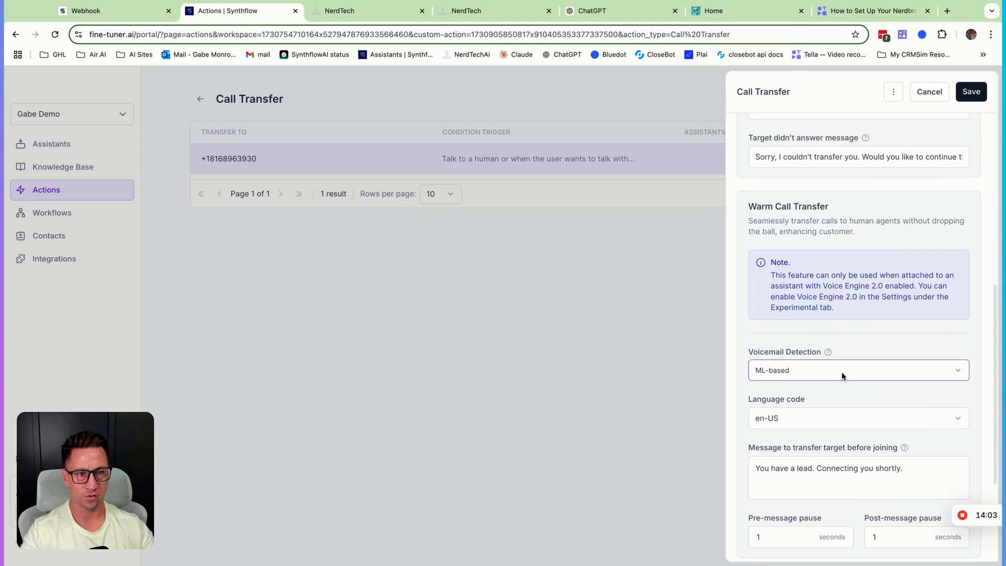
pyautogui.scroll(-2, 873, 397)
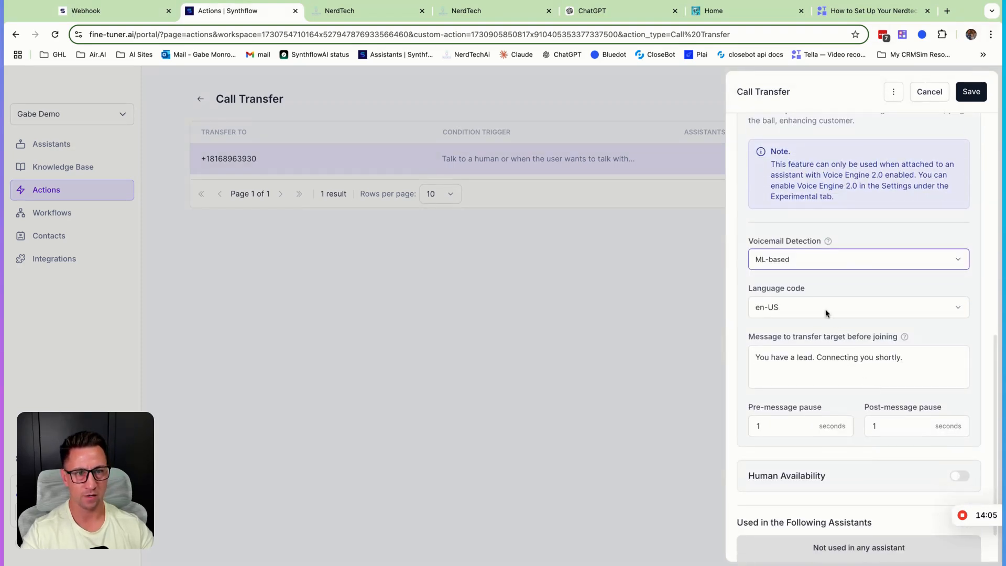
pyautogui.scroll(-1, 841, 292)
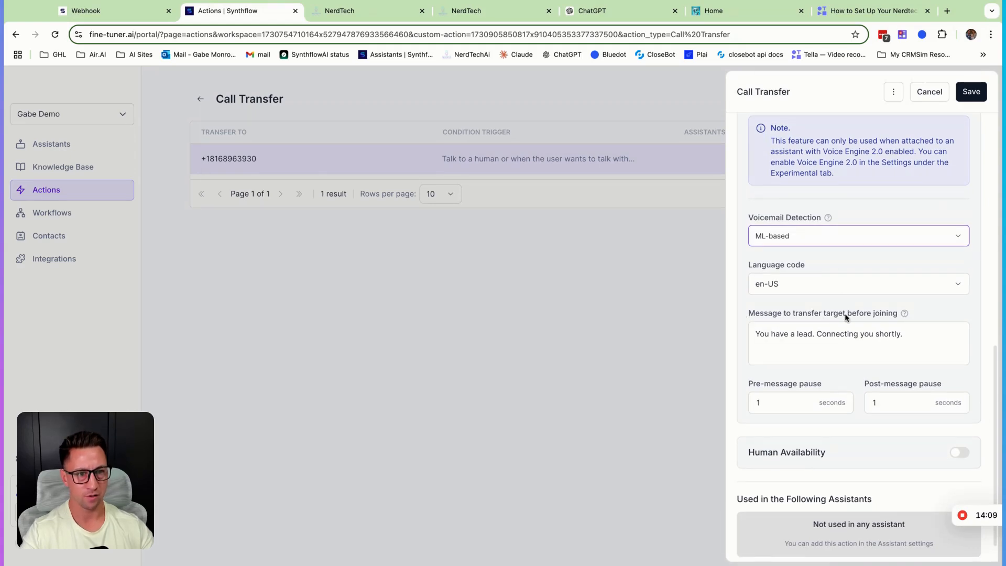
pyautogui.click(940, 341)
pyautogui.press('super+a')
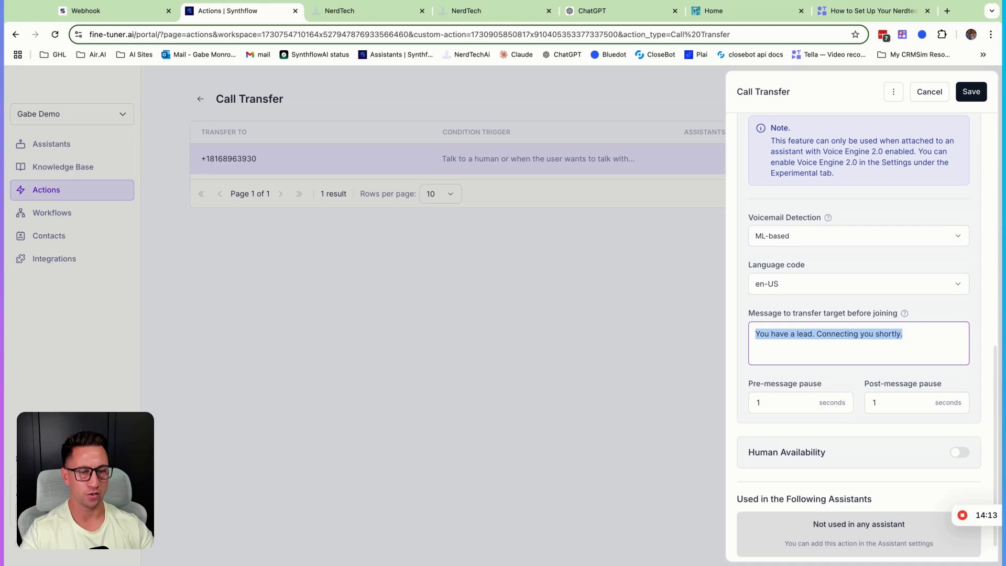
pyautogui.moveTo(755, 336)
pyautogui.mouseDown()
pyautogui.moveTo(765, 335)
pyautogui.moveTo(755, 335)
pyautogui.mouseUp()
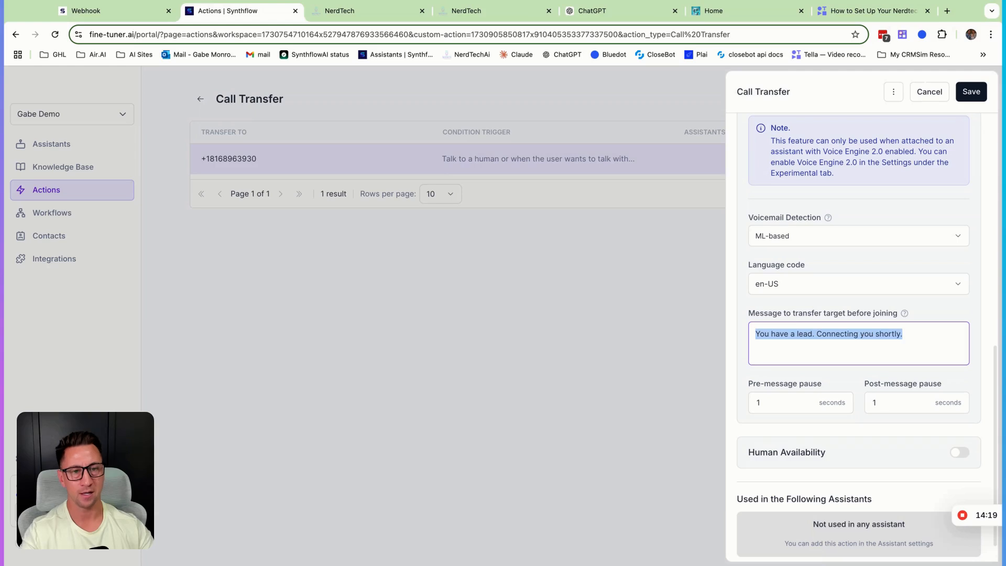
pyautogui.scroll(1, 799, 398)
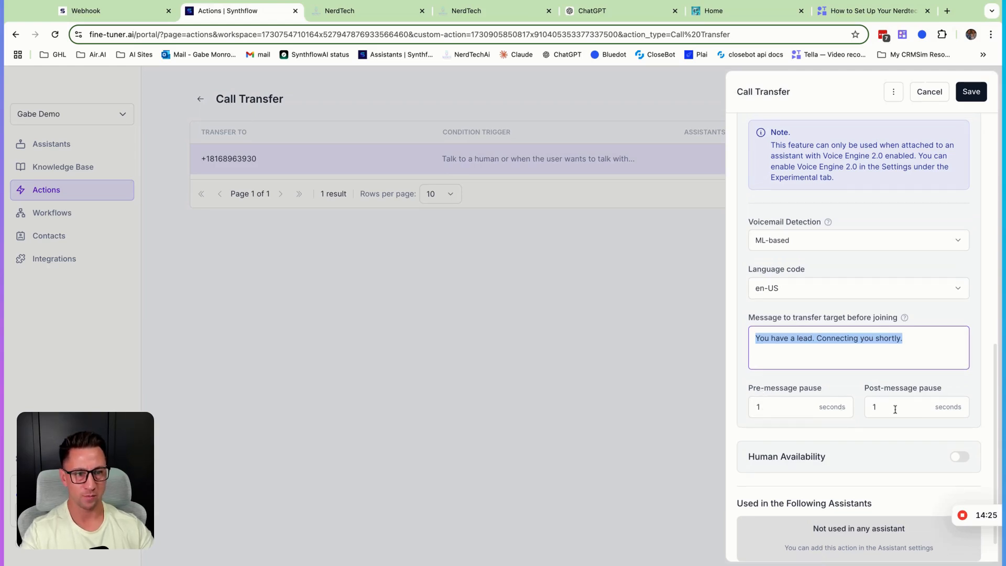
pyautogui.scroll(-1, 893, 416)
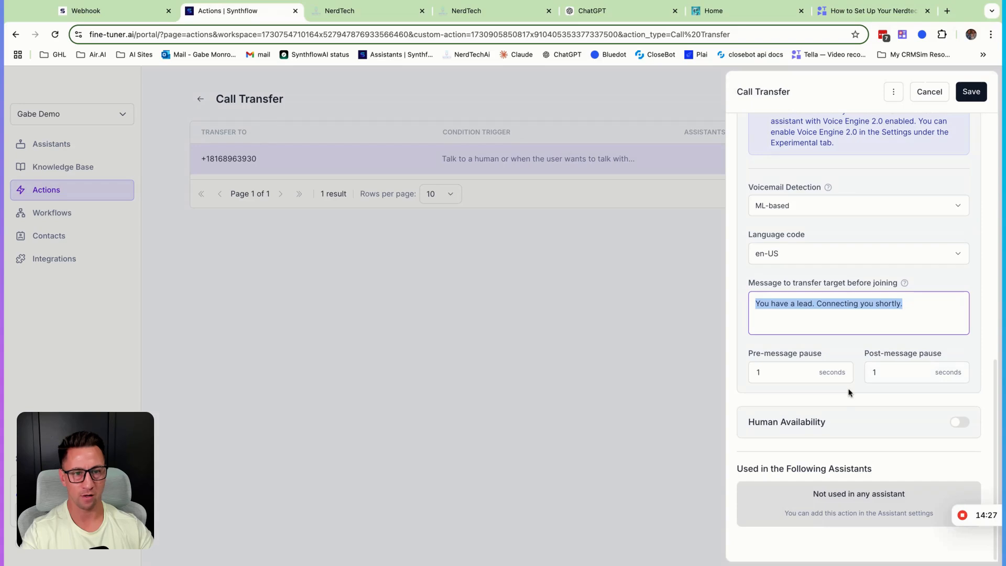
# - Enable Human Availability to examine its weekly hours, timezone and "Human not available" message settings, and disable it again
pyautogui.click(960, 422)
pyautogui.scroll(-3, 873, 431)
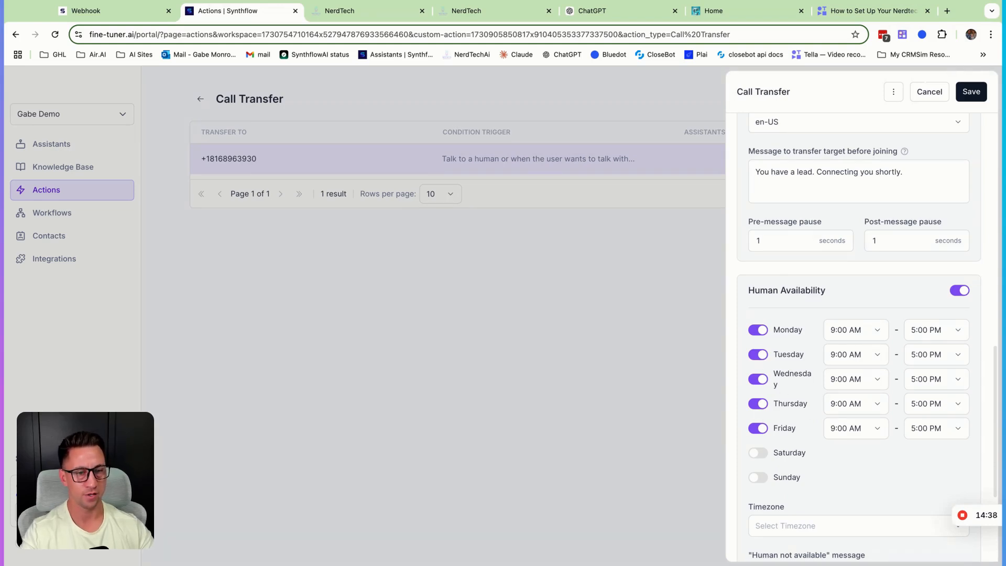
pyautogui.scroll(-3, 775, 419)
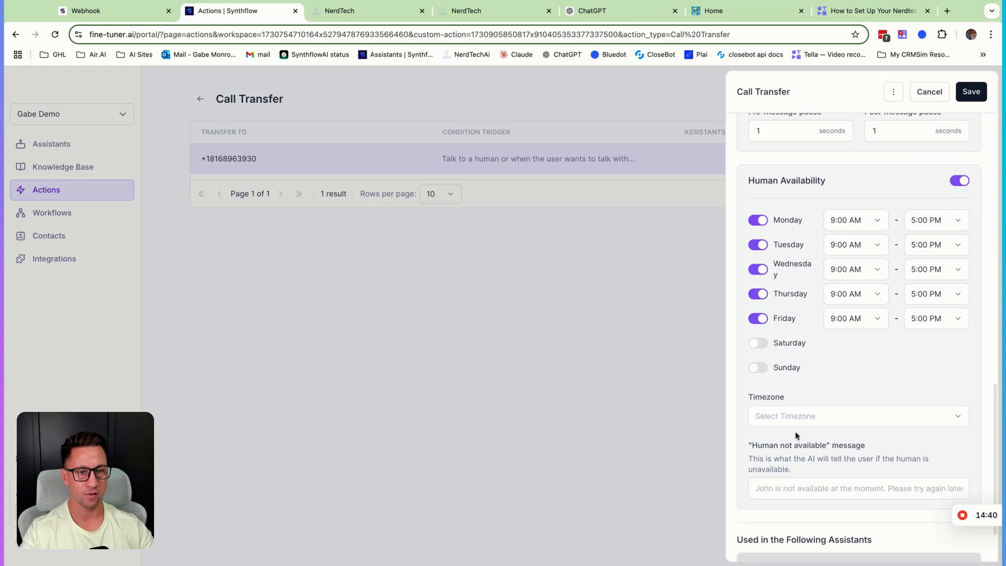
pyautogui.scroll(-1, 796, 436)
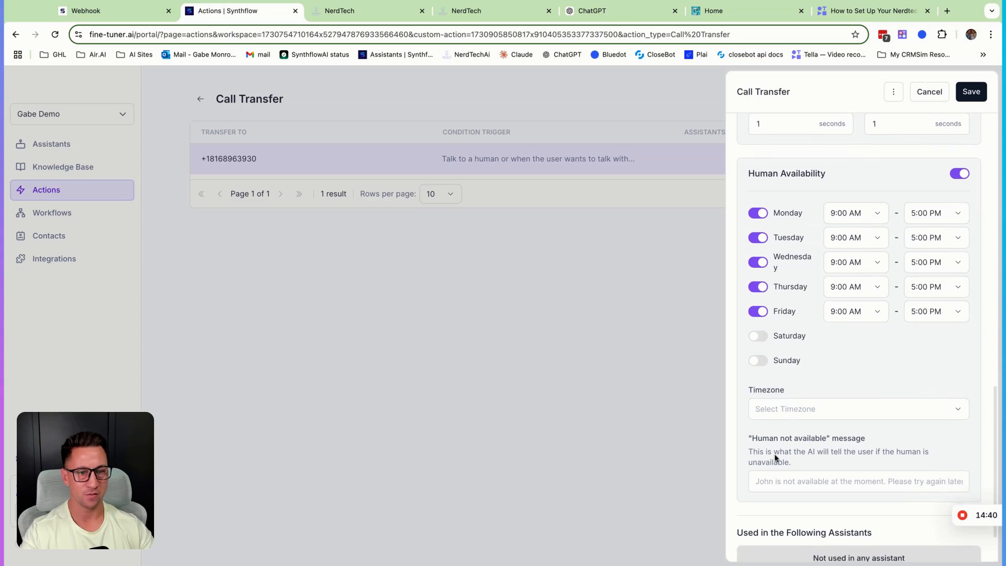
pyautogui.click(803, 485)
pyautogui.scroll(-2, 810, 457)
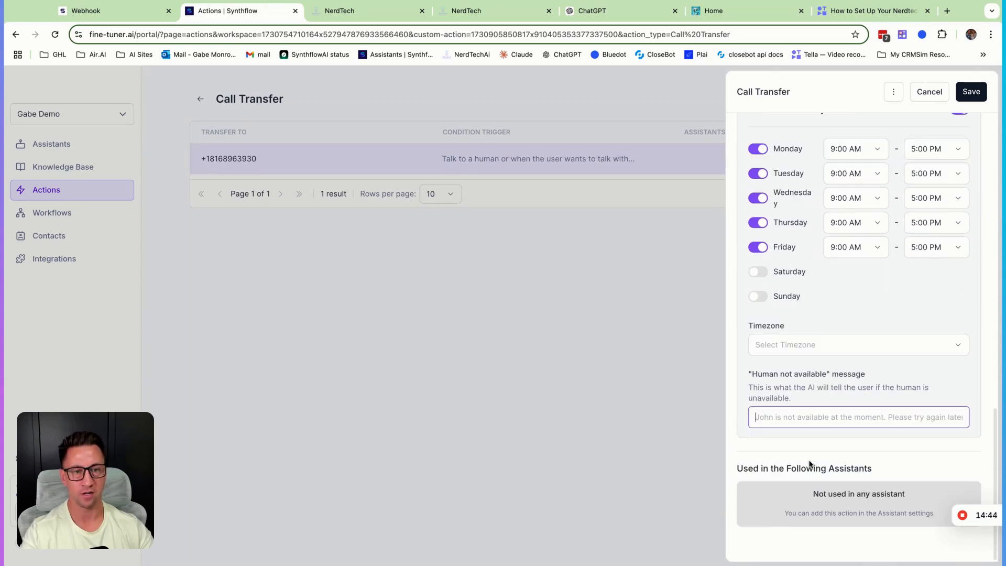
pyautogui.scroll(1, 810, 460)
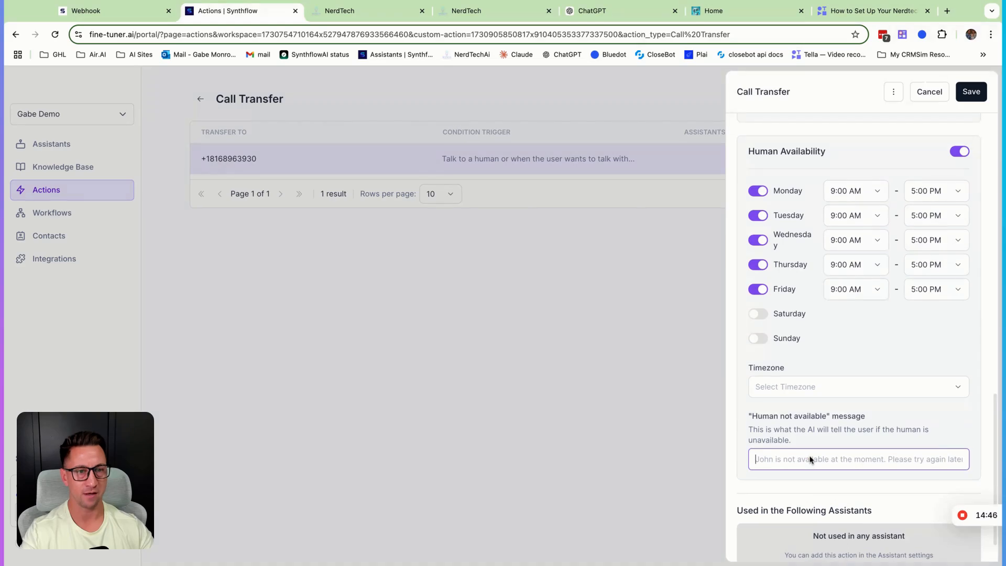
pyautogui.scroll(10, 801, 361)
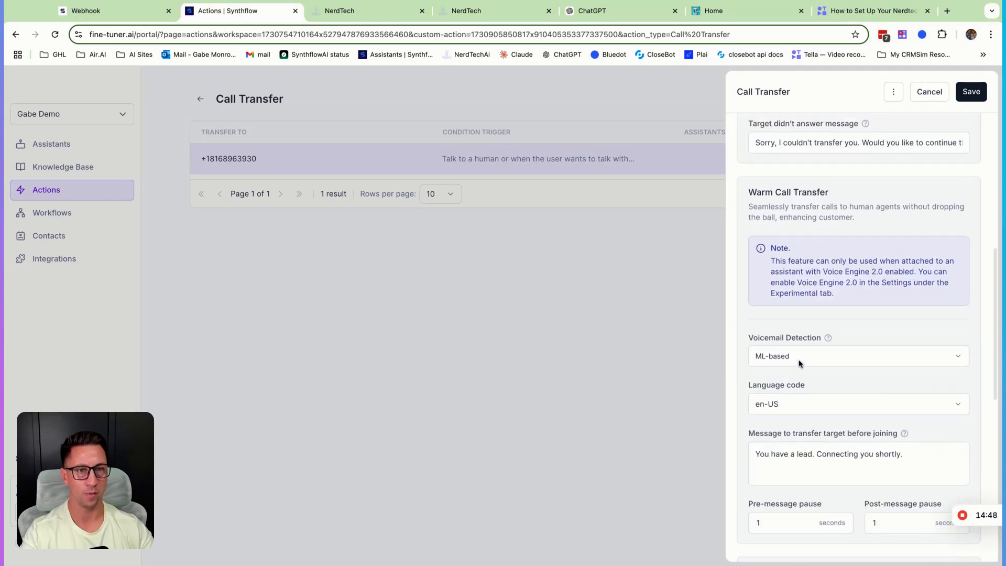
pyautogui.scroll(-8, 801, 365)
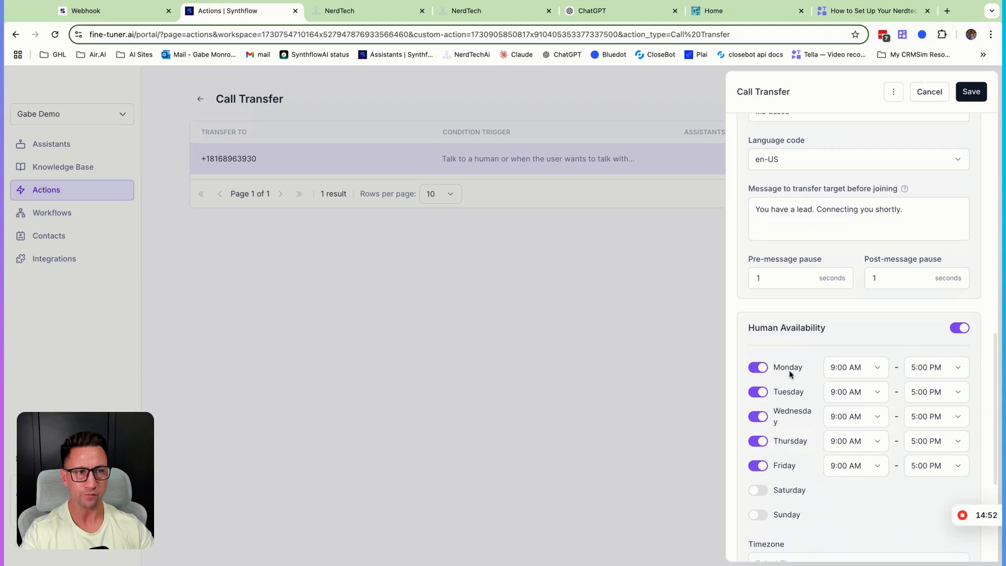
pyautogui.click(957, 330)
# - Save the call transfer action and add it to the NerdTech Inbound Customer Service assistant's Call Transfer actions
pyautogui.click(972, 98)
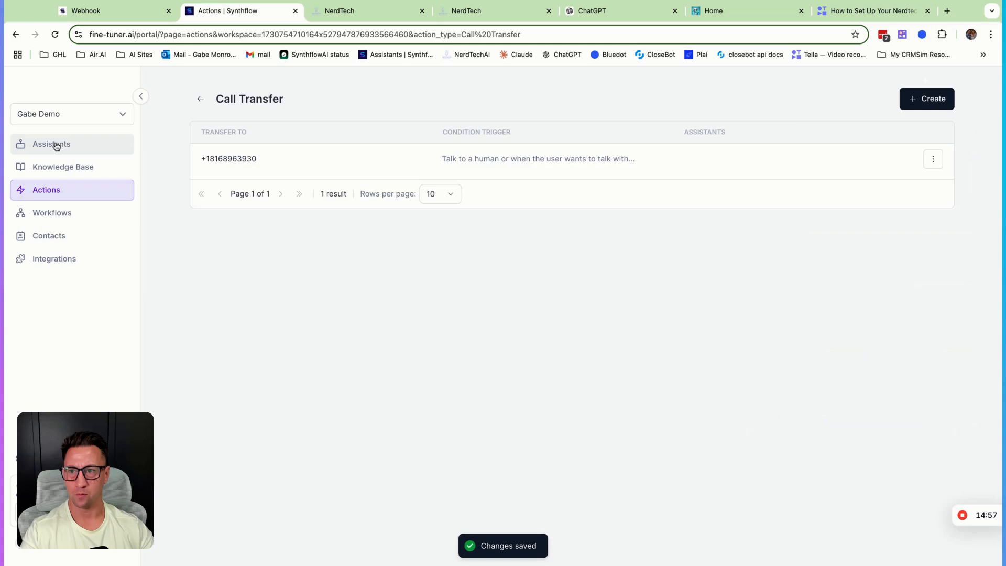
pyautogui.click(56, 147)
pyautogui.click(249, 149)
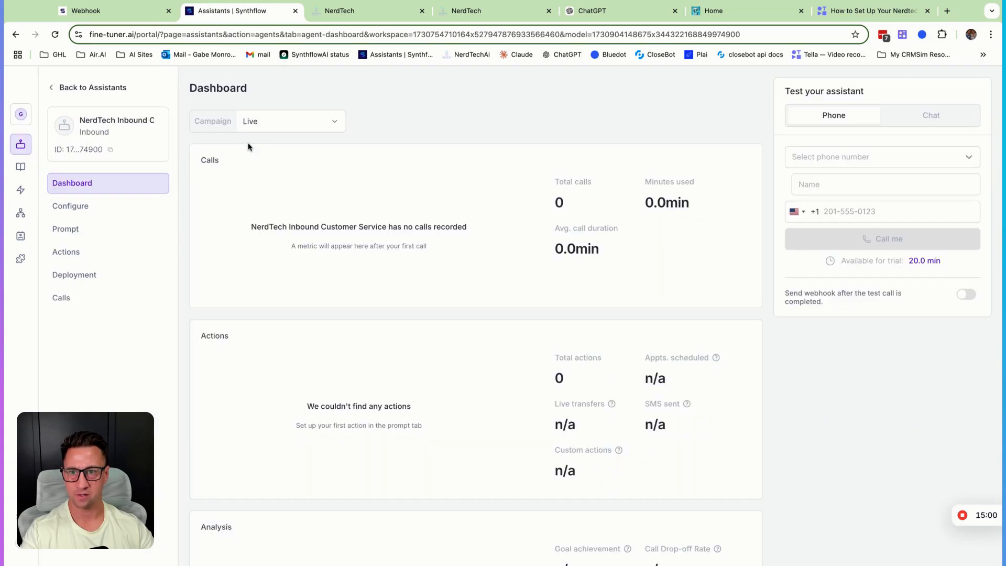
pyautogui.click(67, 231)
pyautogui.click(76, 251)
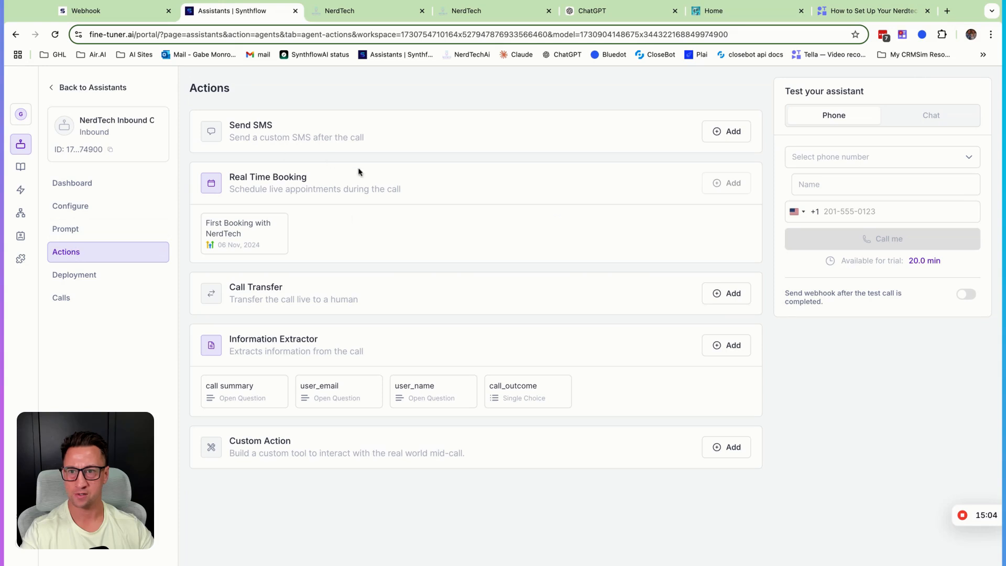
pyautogui.click(727, 293)
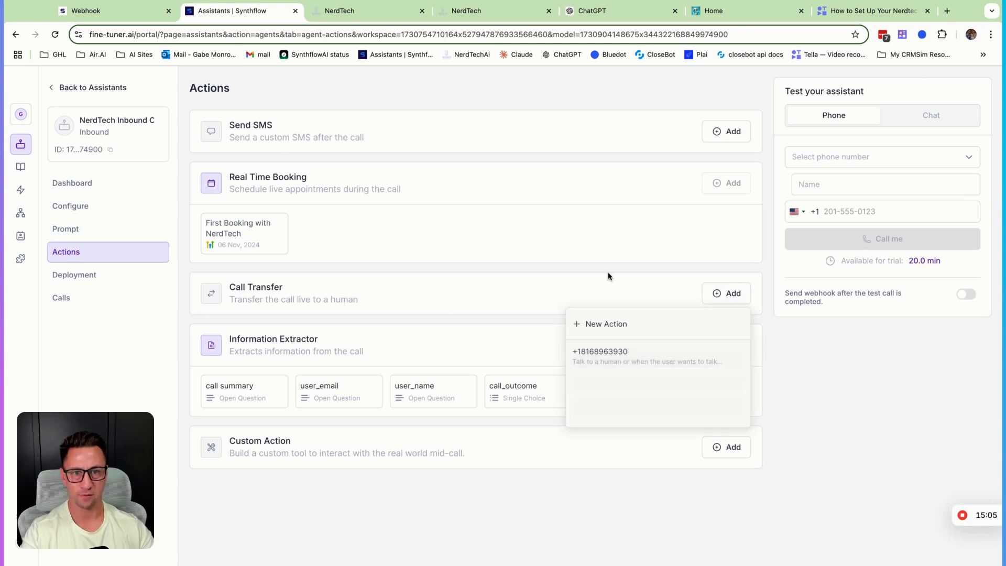
pyautogui.click(622, 367)
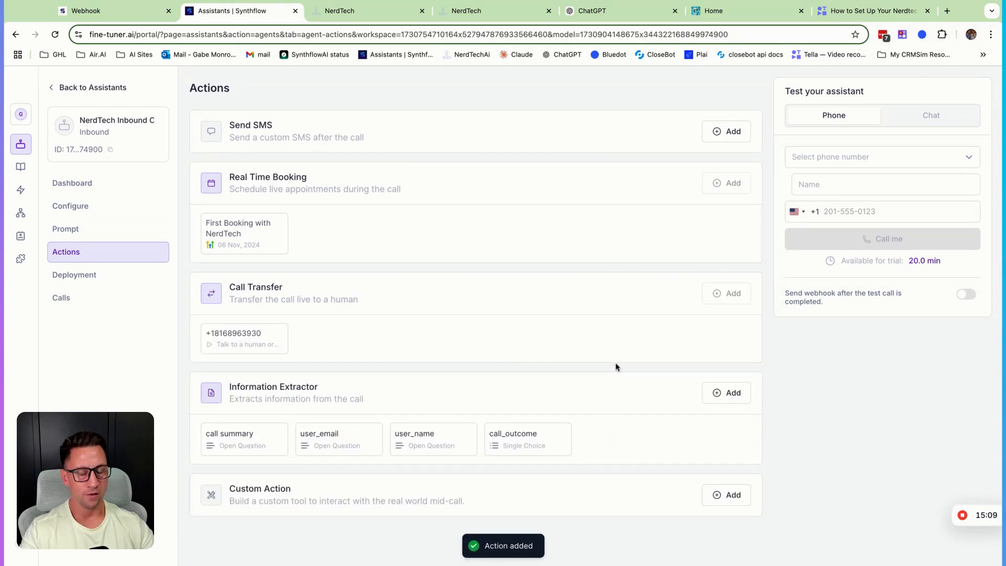